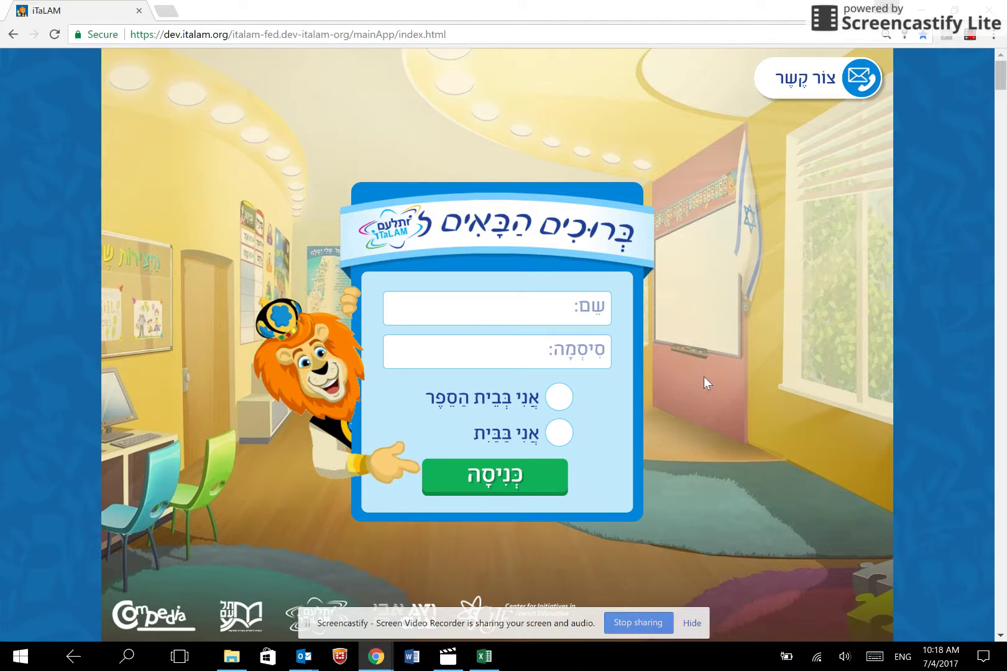
- Sign in with the school username and password, with 'I'm at school' ticked
click(539, 310)
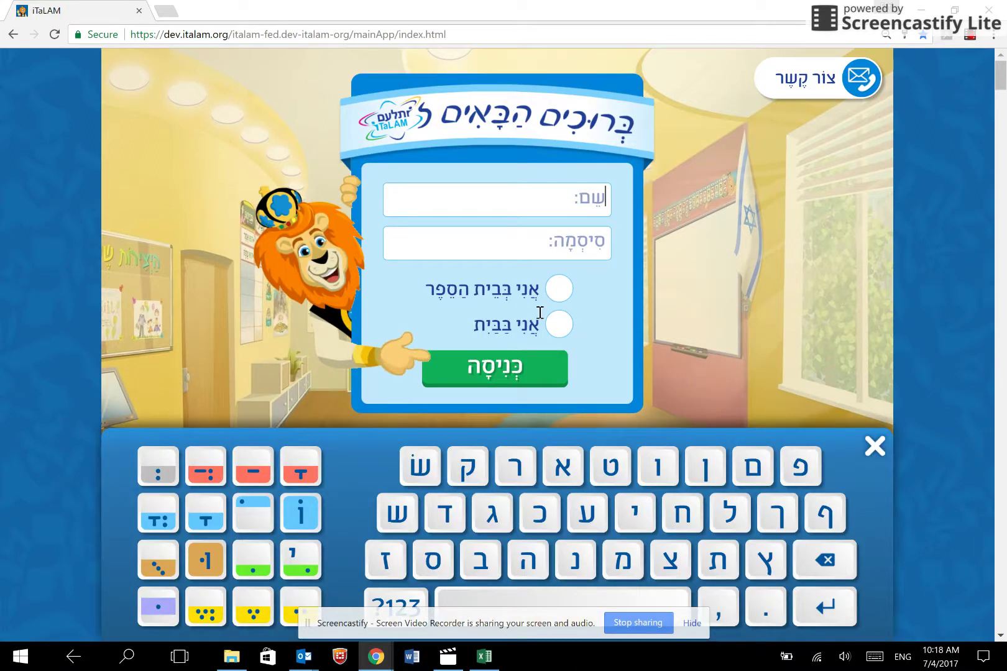
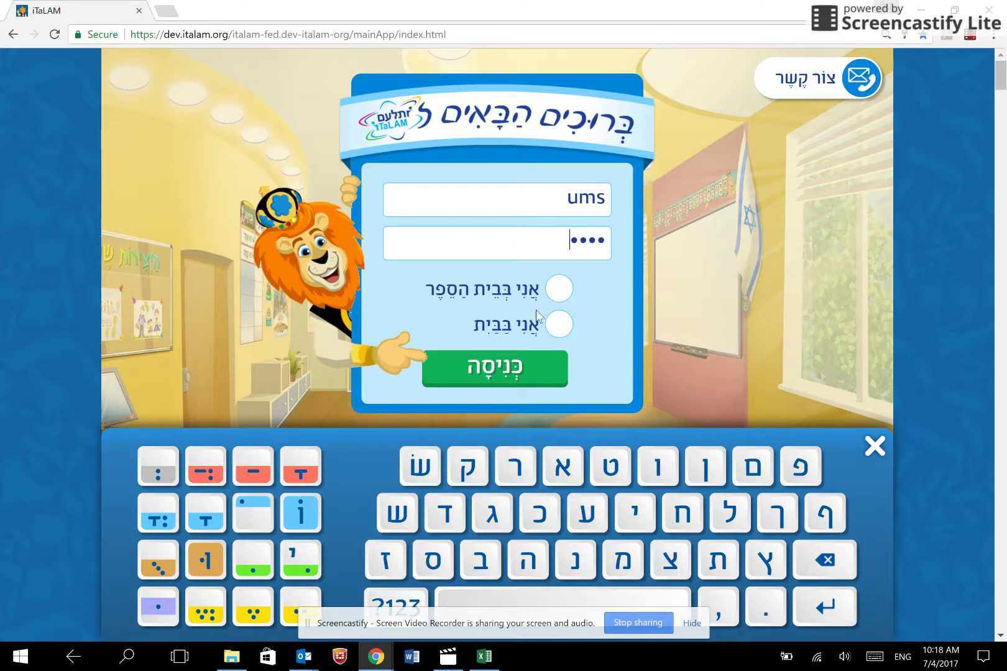
click(570, 292)
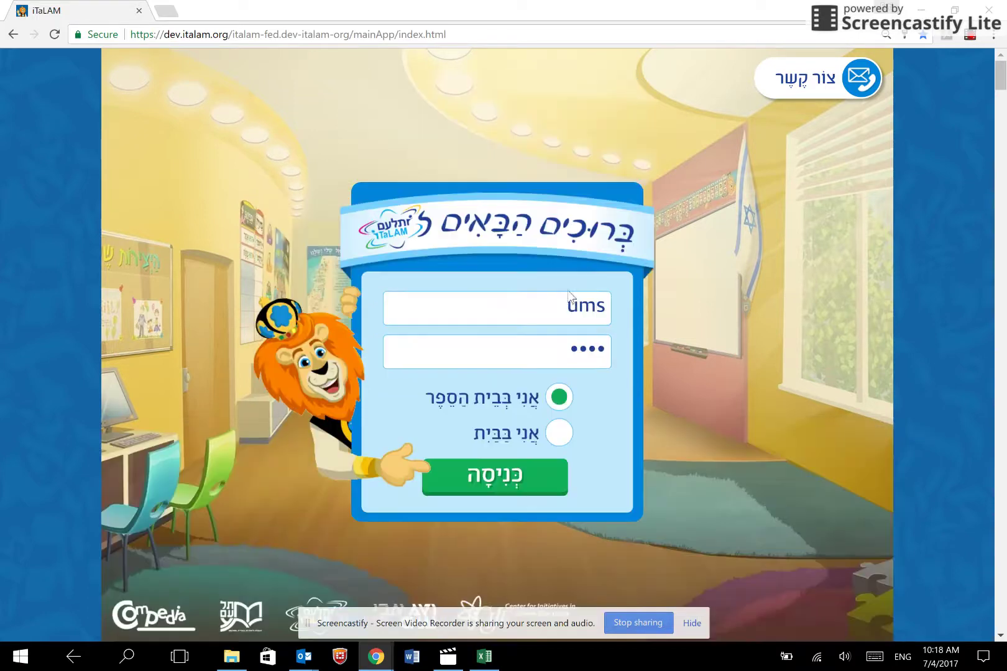
click(522, 486)
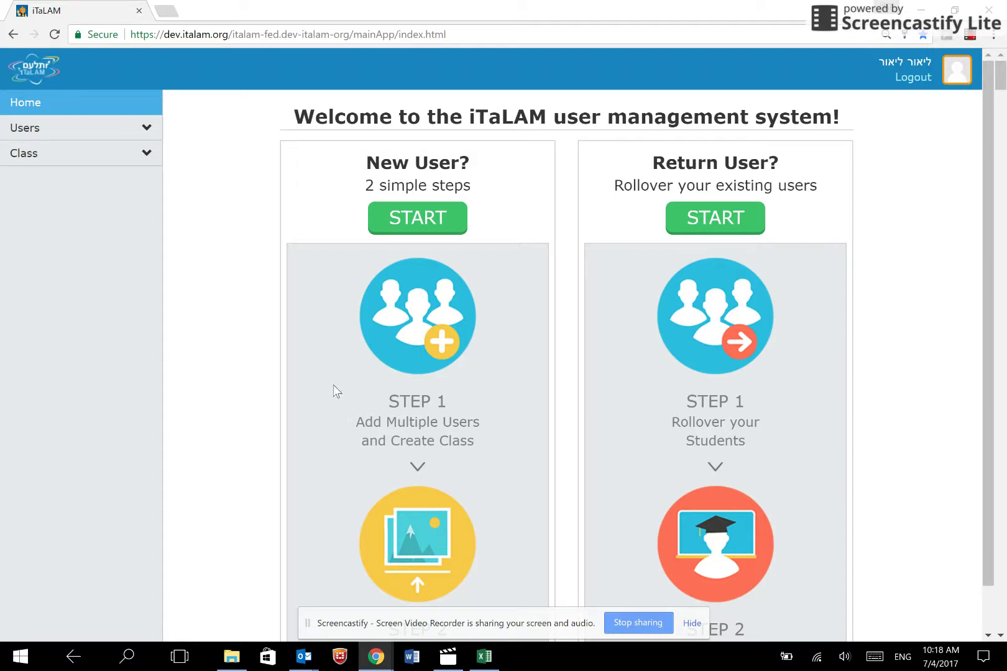
- Choose START under 'New User?' to go to the Upload Multiple Users page
click(421, 219)
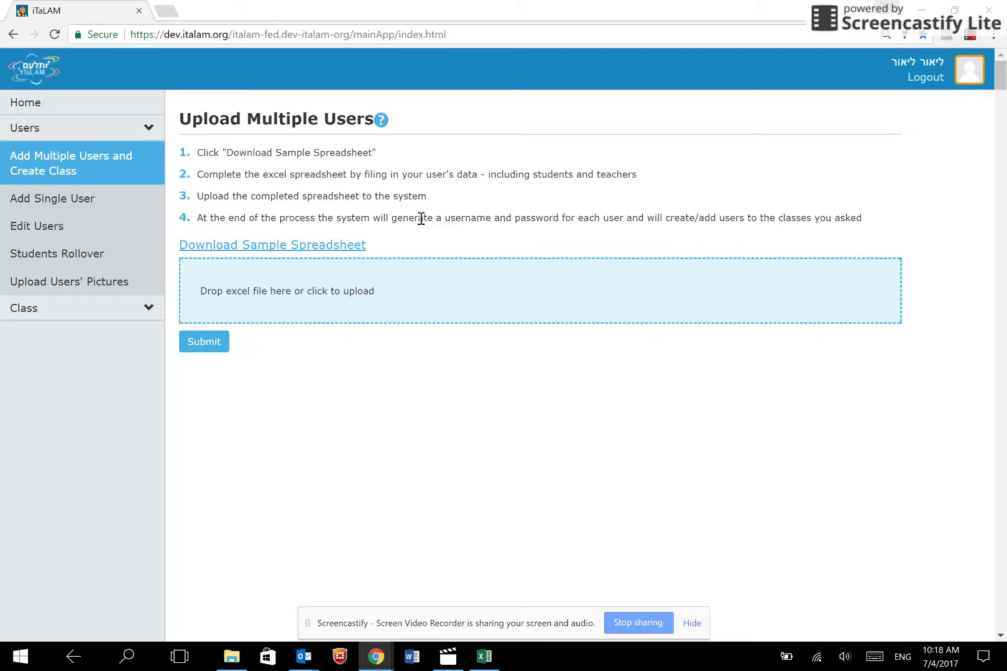
- Download and open the sample spreadsheet, then open iTalam_class_excel.xlsx from the iTalamUMS folder
click(336, 252)
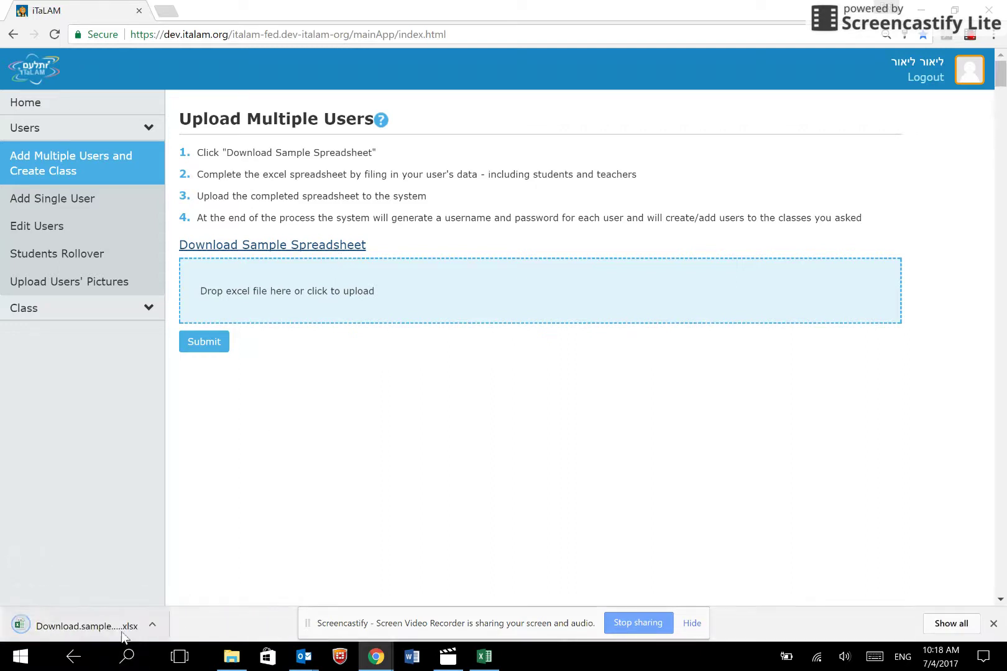
click(111, 629)
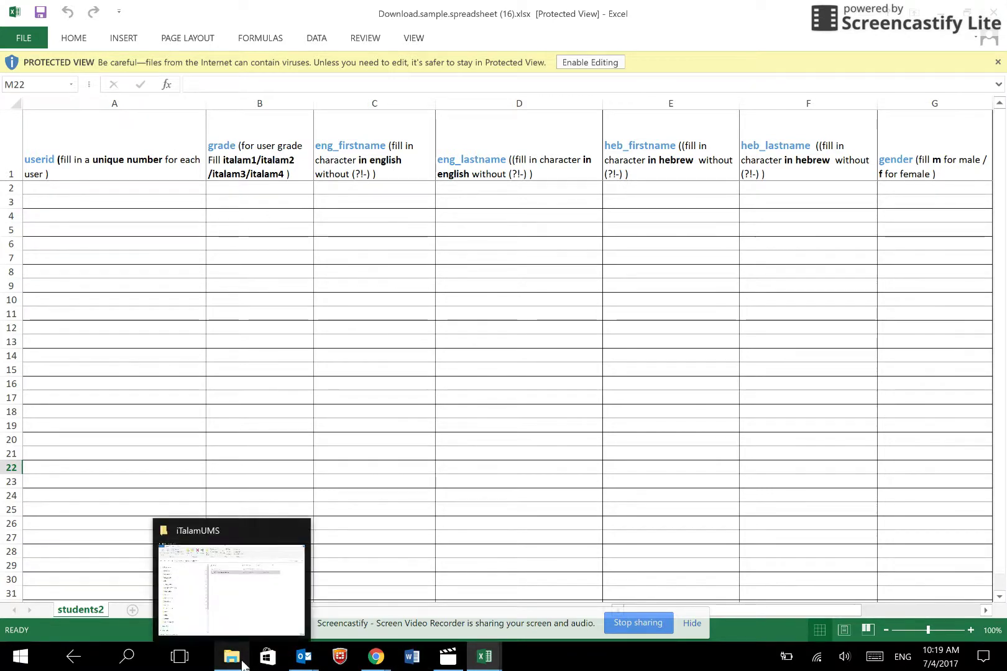
click(243, 665)
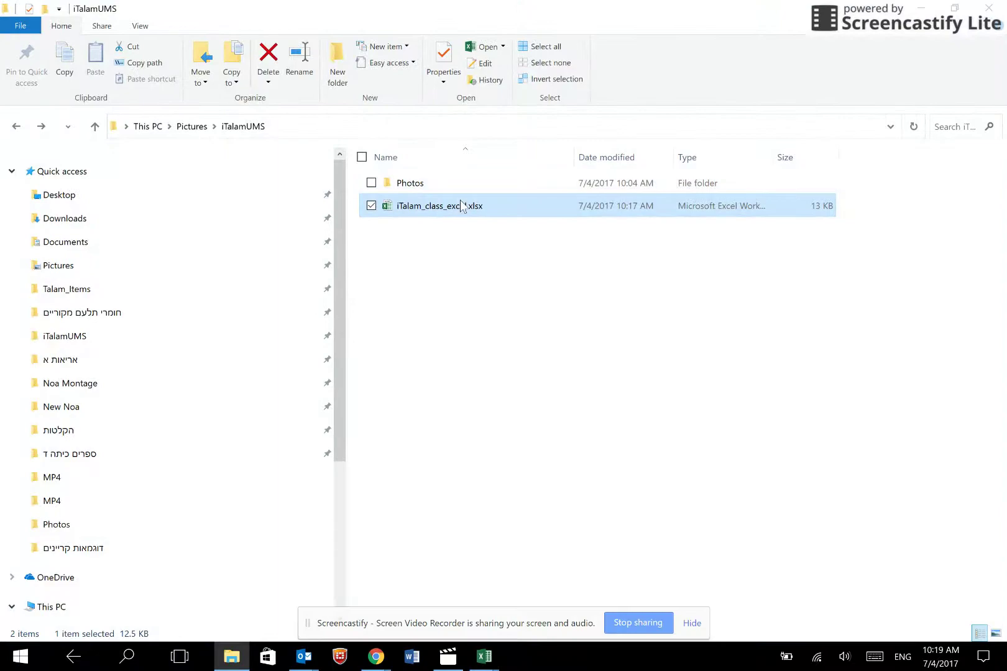
double_click(460, 205)
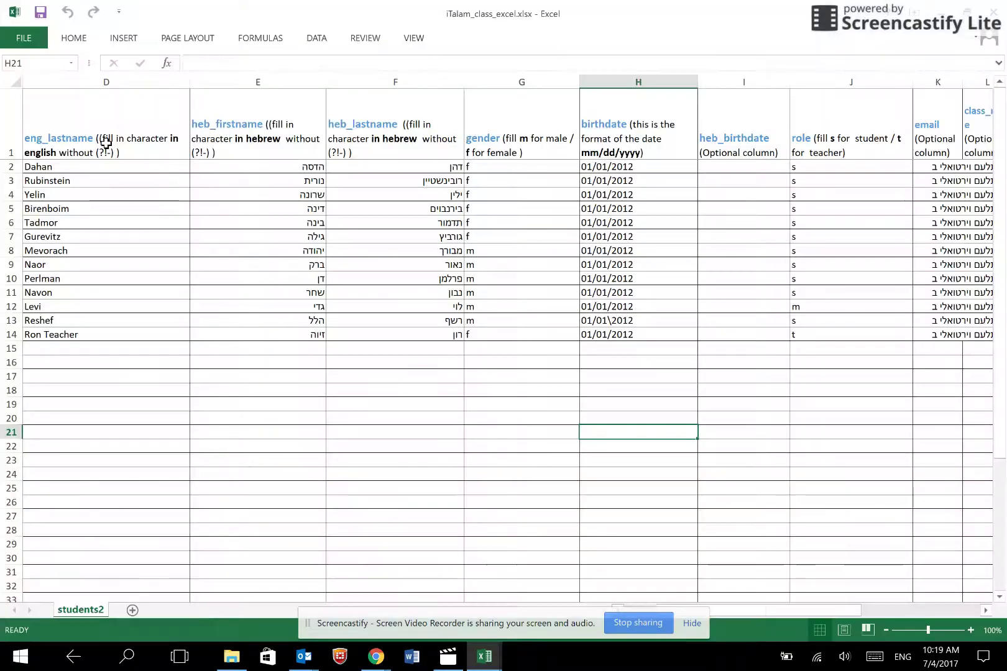
click(111, 107)
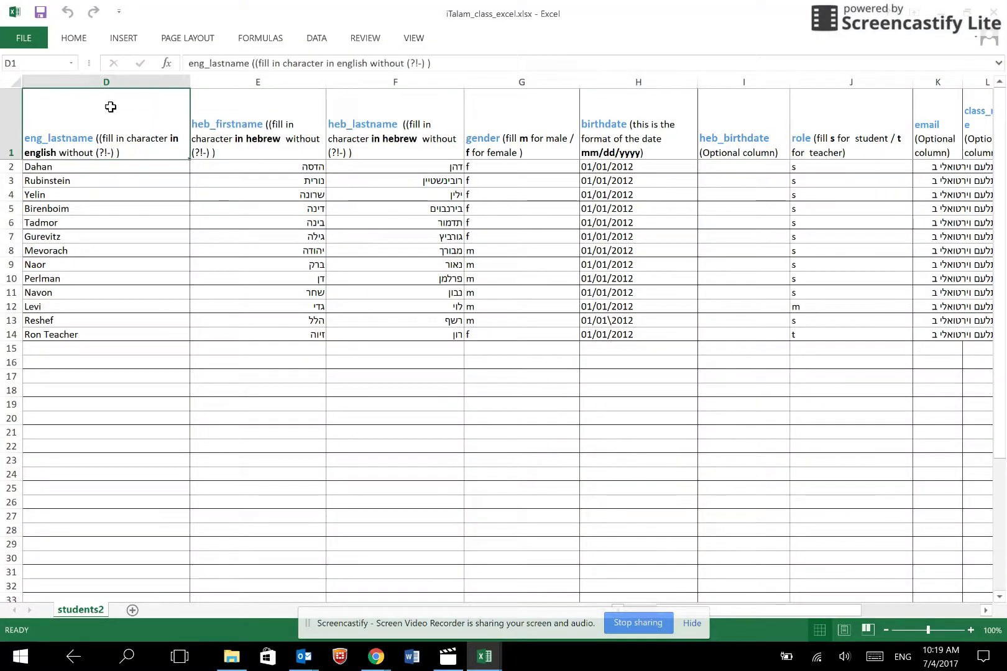
key(ctrl+Home)
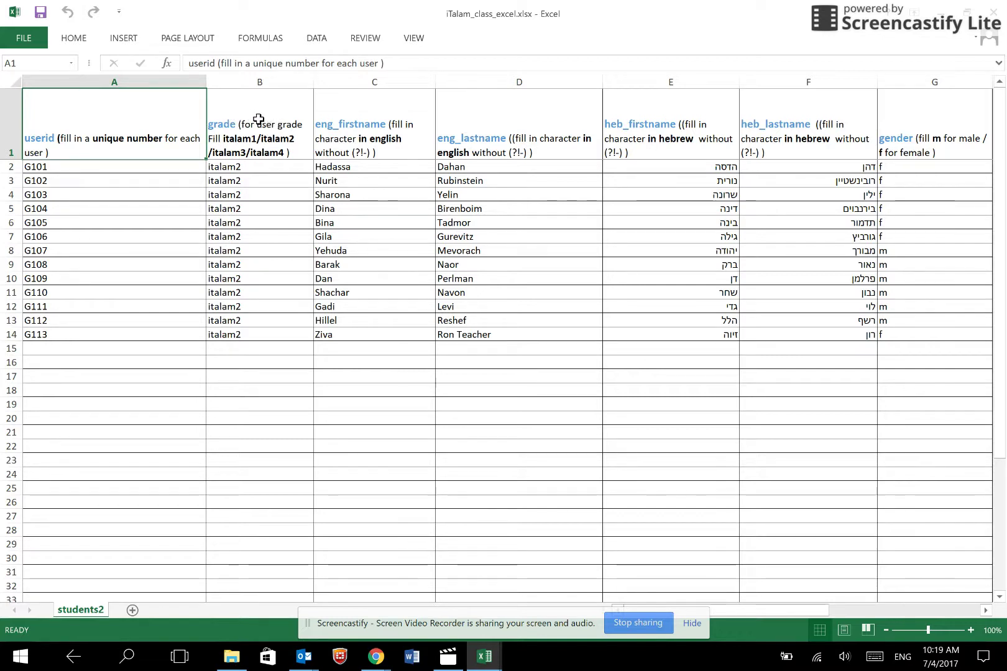
click(256, 120)
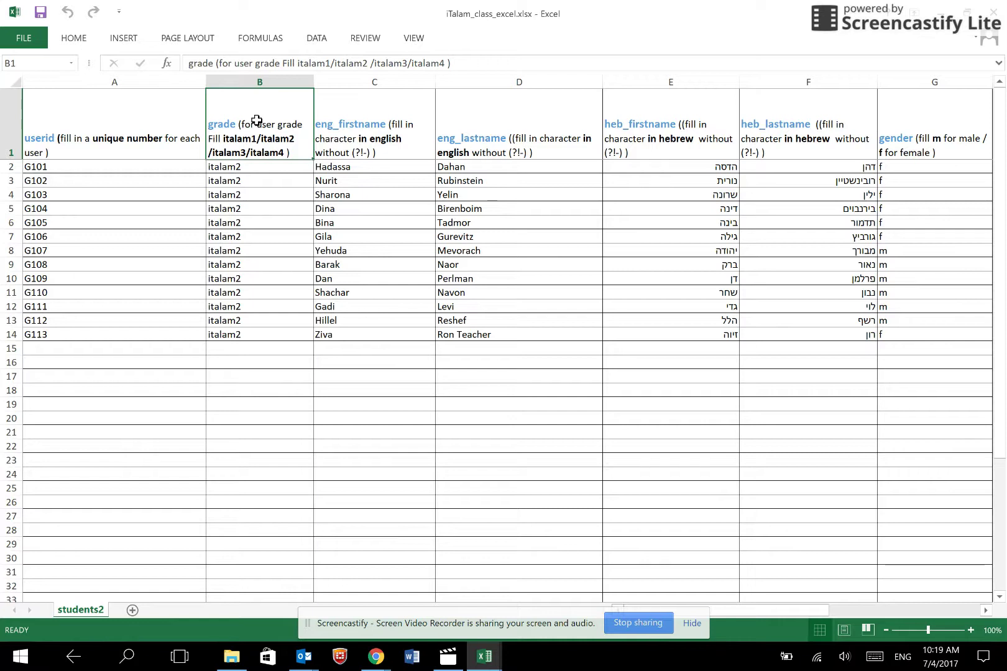
click(373, 112)
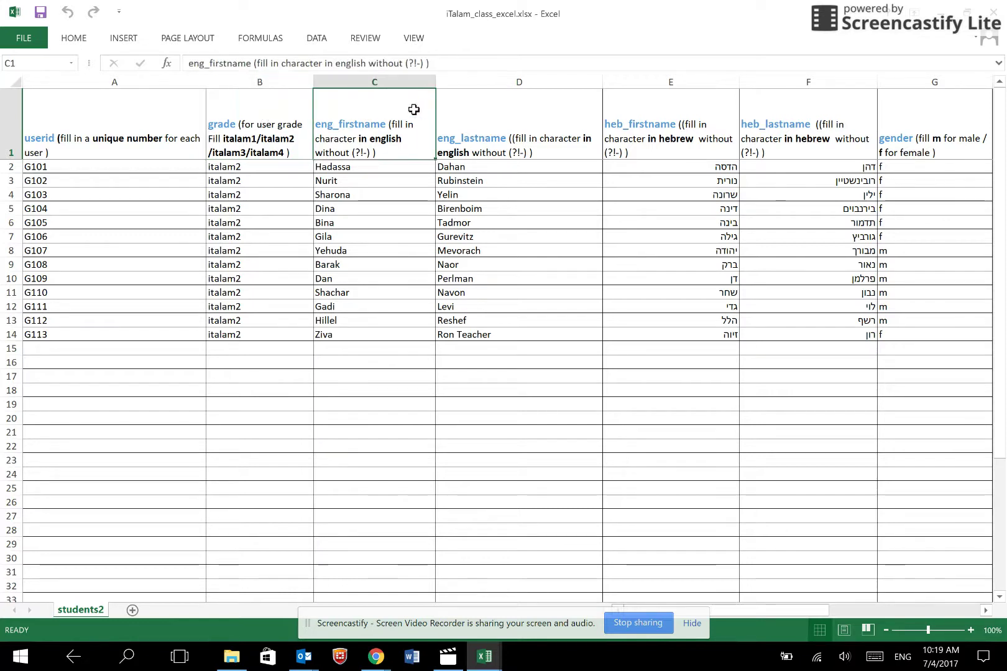
click(566, 116)
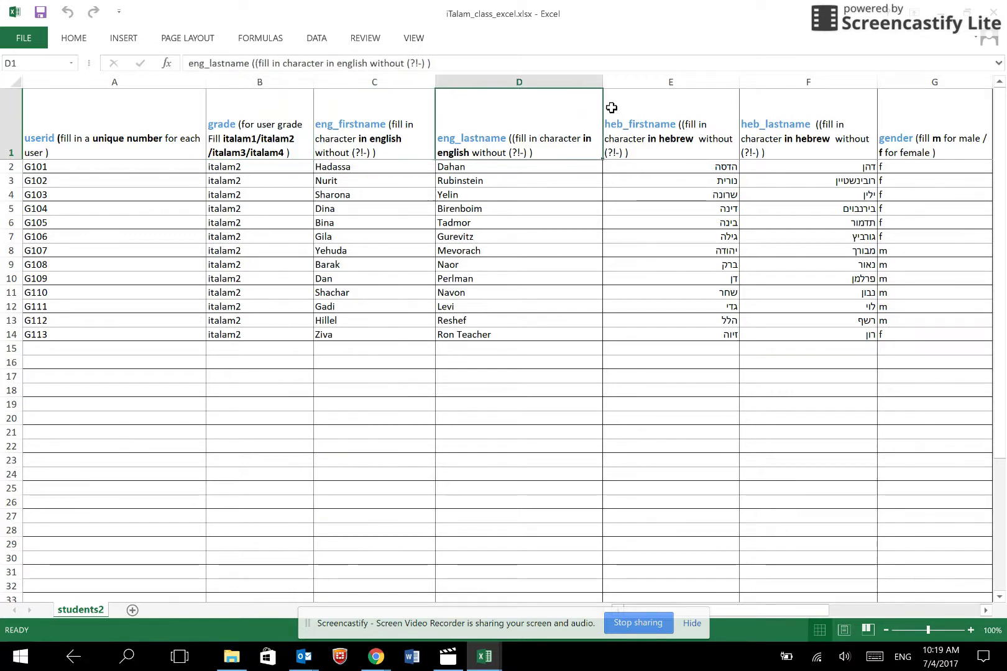
click(649, 112)
click(825, 108)
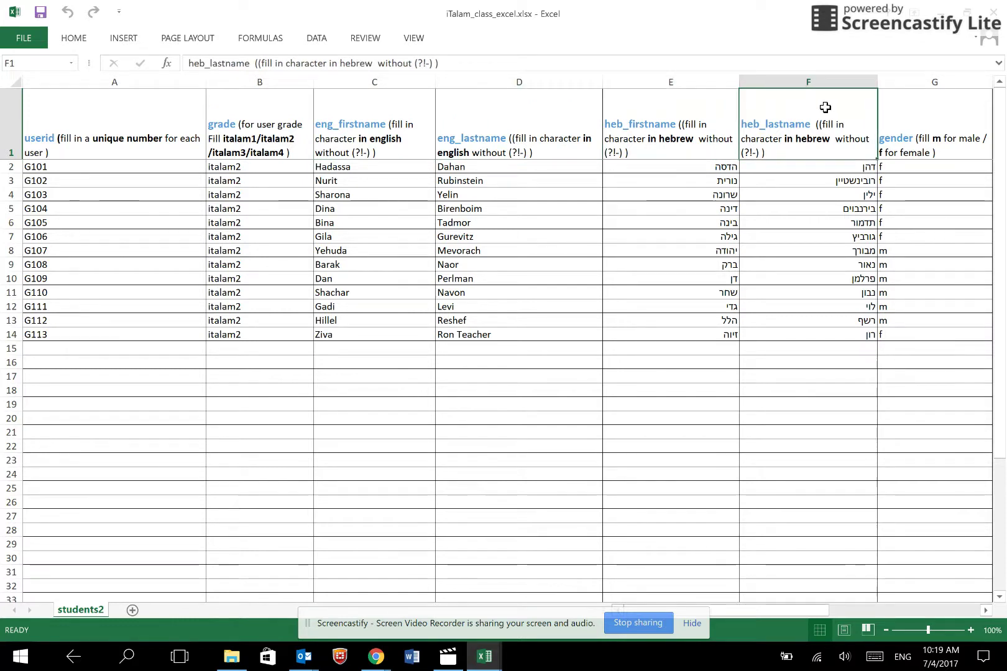
click(934, 107)
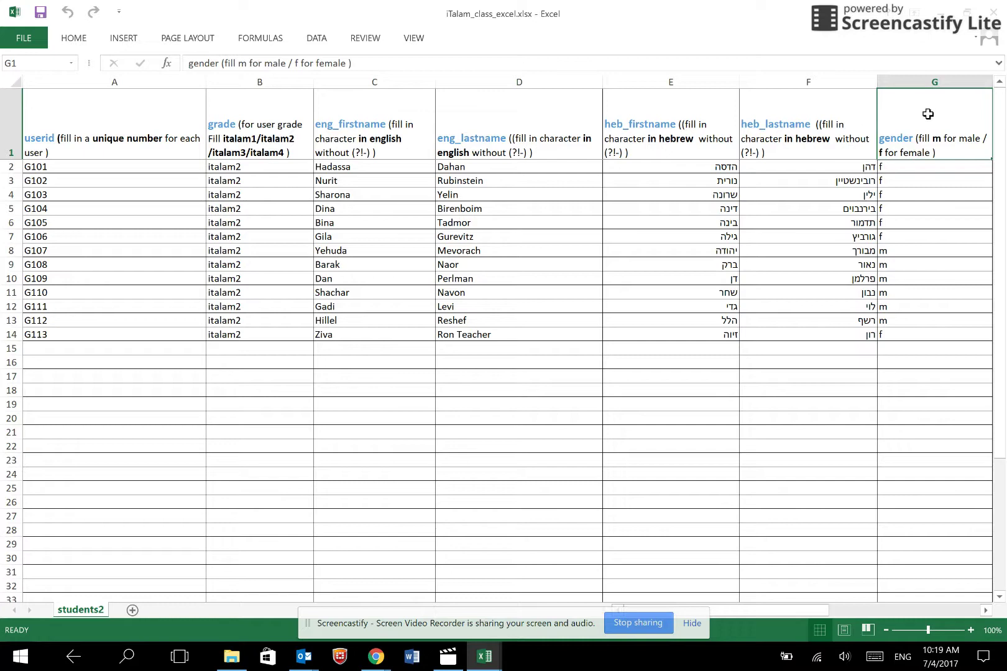
key(Right)
key(Right)
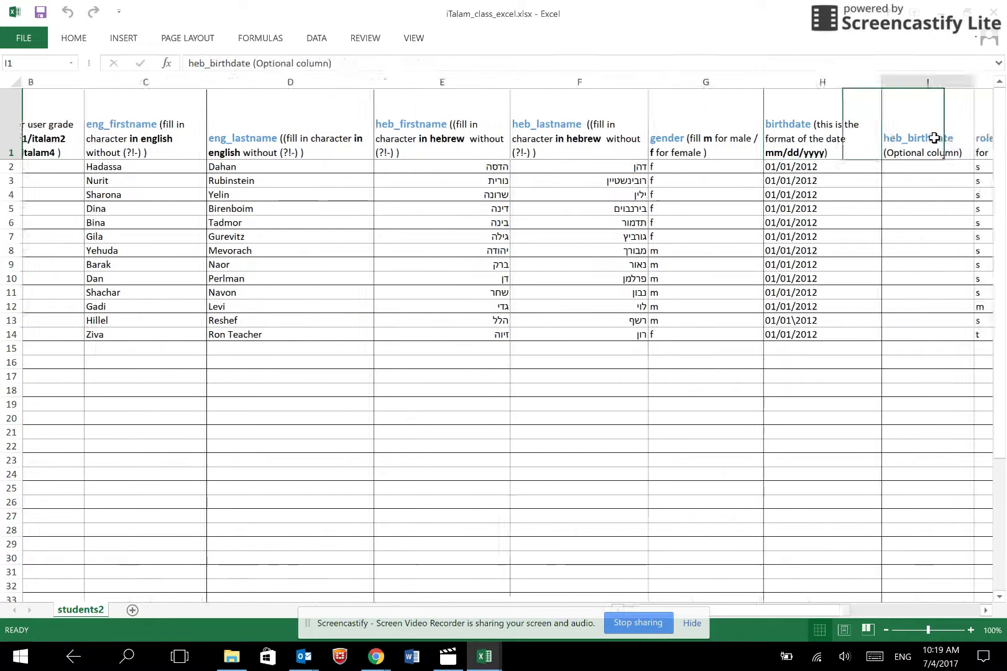
key(Right)
key(Right)
click(659, 130)
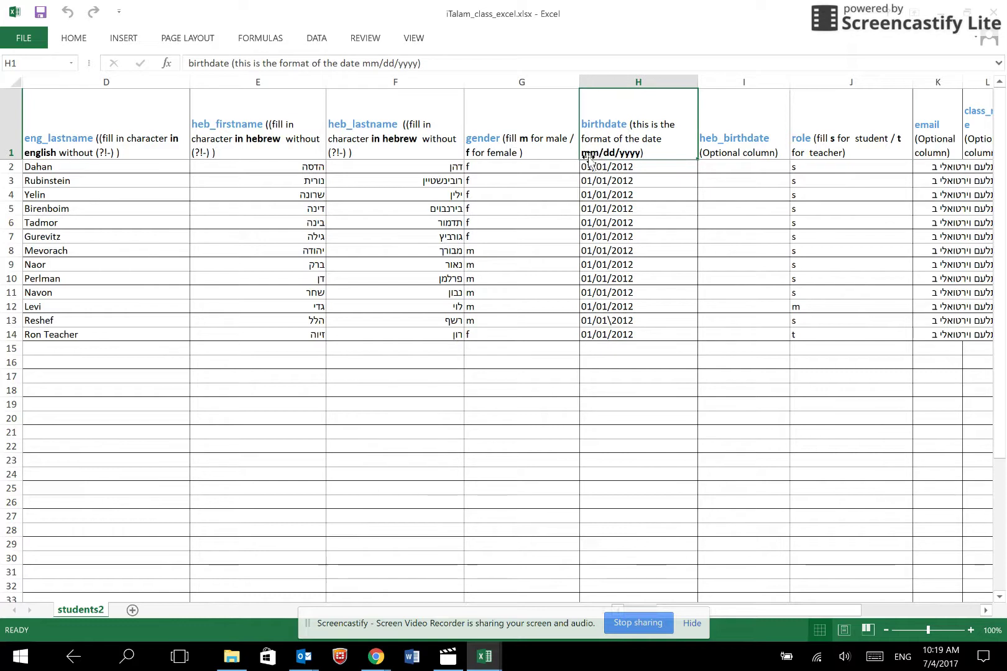
click(742, 118)
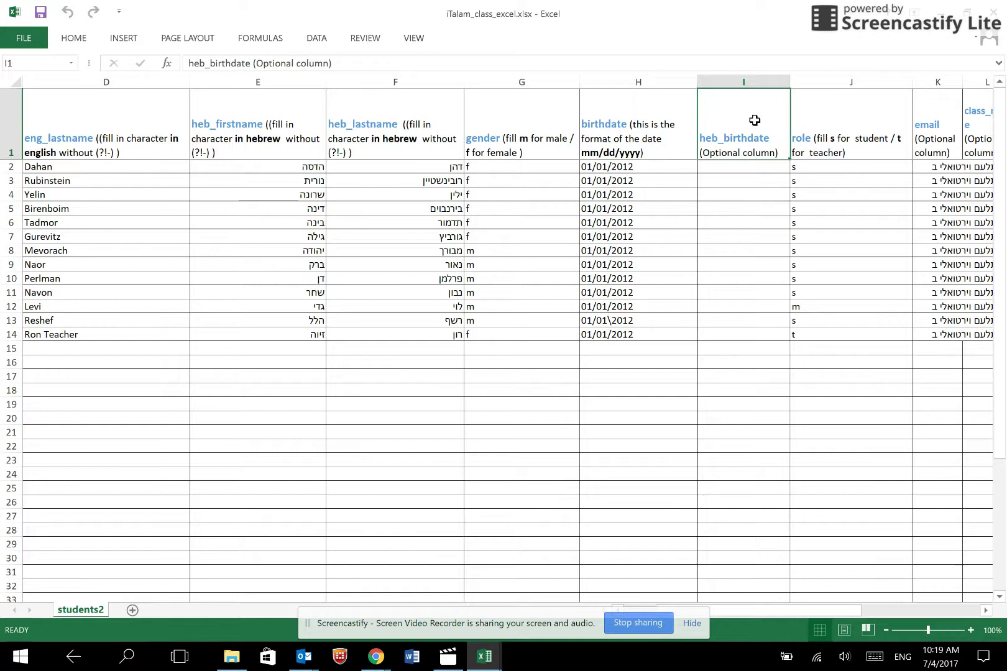
click(827, 128)
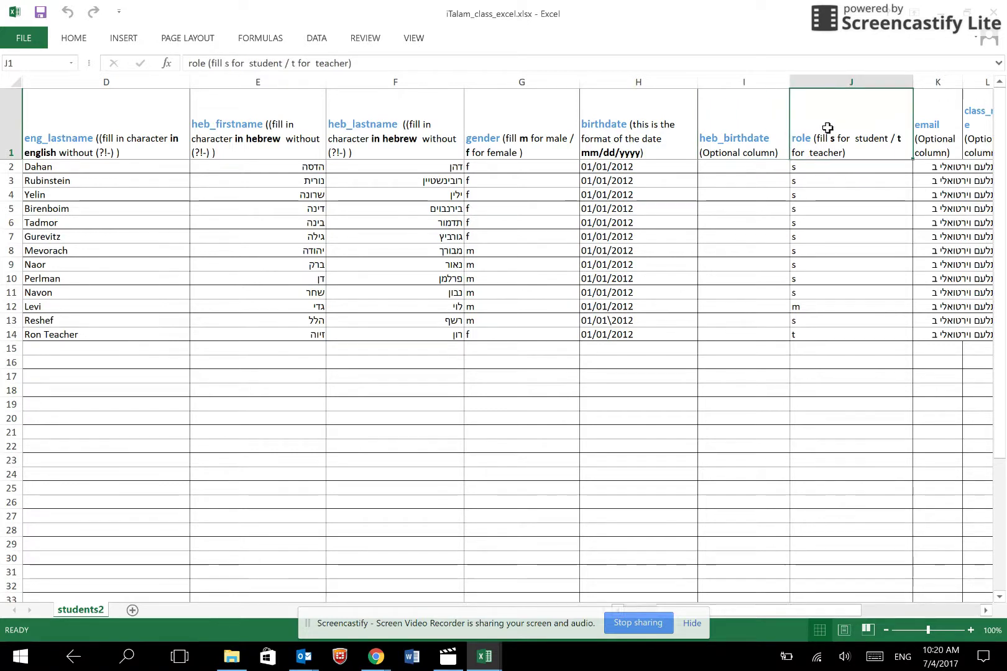
click(923, 132)
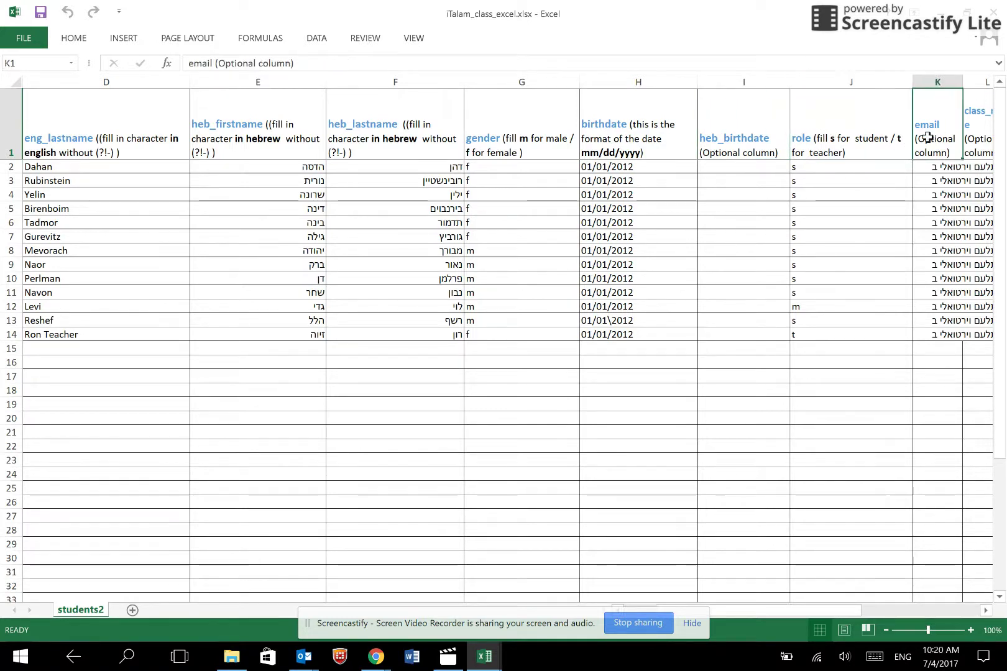
key(Right)
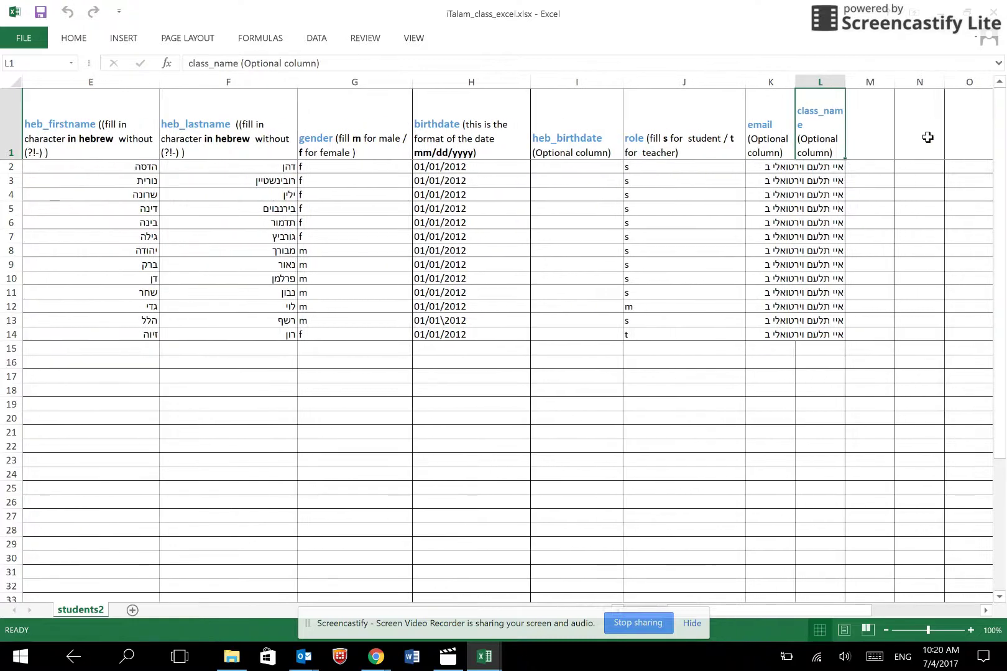
key(Left)
click(816, 117)
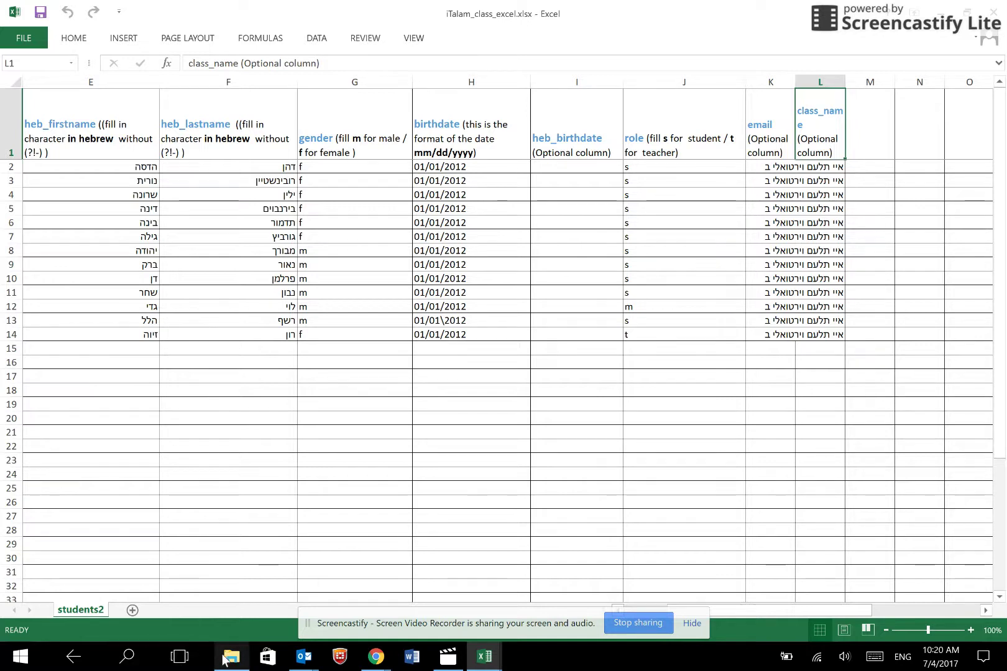
- Drag iTalam_class_excel.xlsx into the upload box and dismiss the Outlook mail notification
mouse_move(224, 664)
click(241, 594)
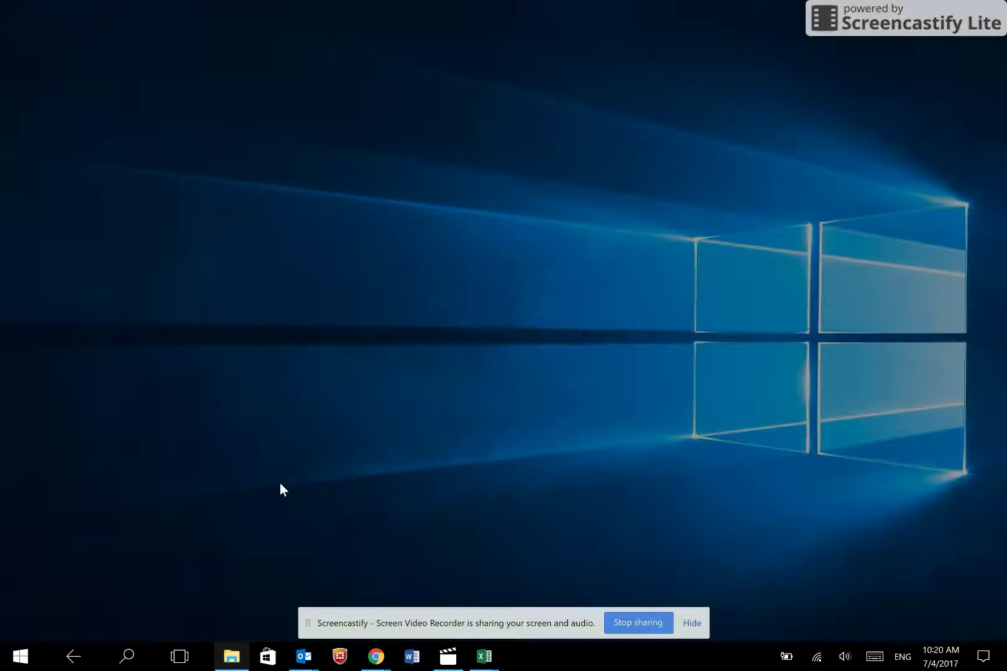
drag(451, 211, 443, 303)
key(alt+Tab)
key(Tab)
key(Tab)
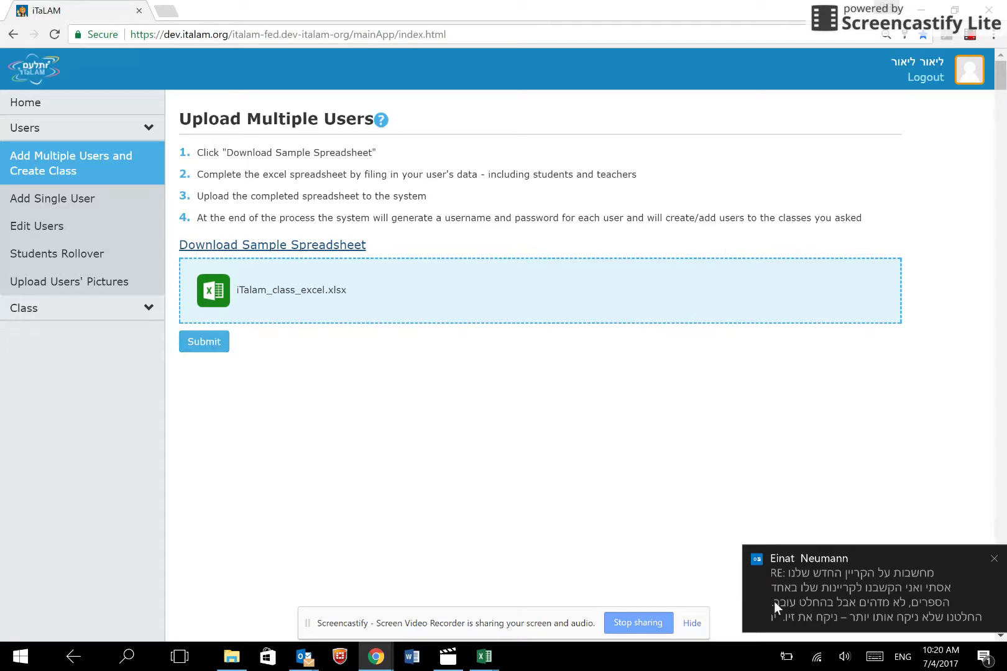
click(993, 557)
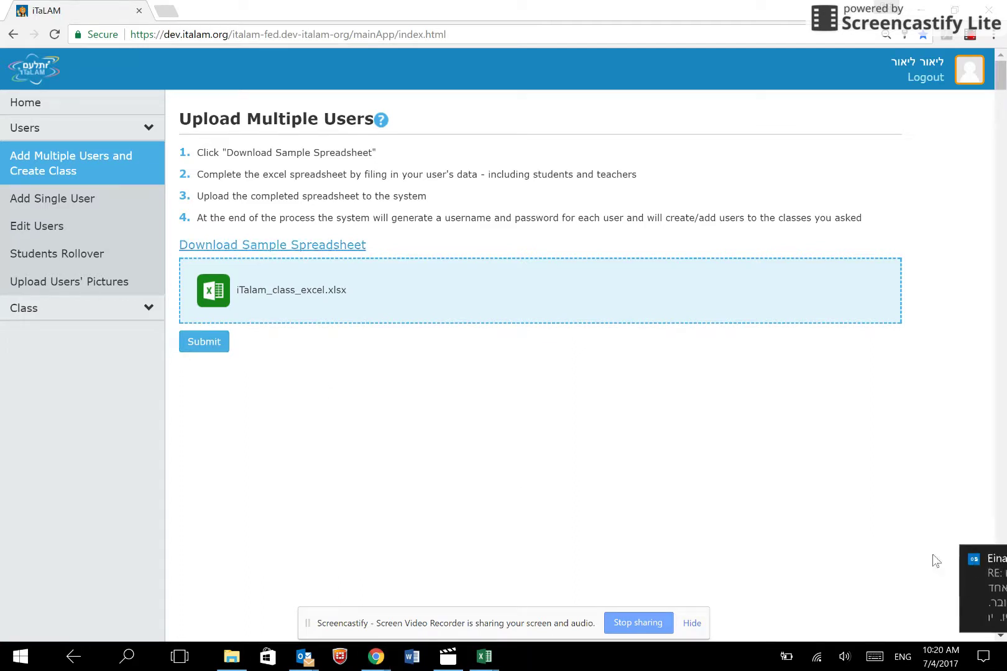
- Submit the class file and review the errors for G112's birthdate and G111's role
click(193, 352)
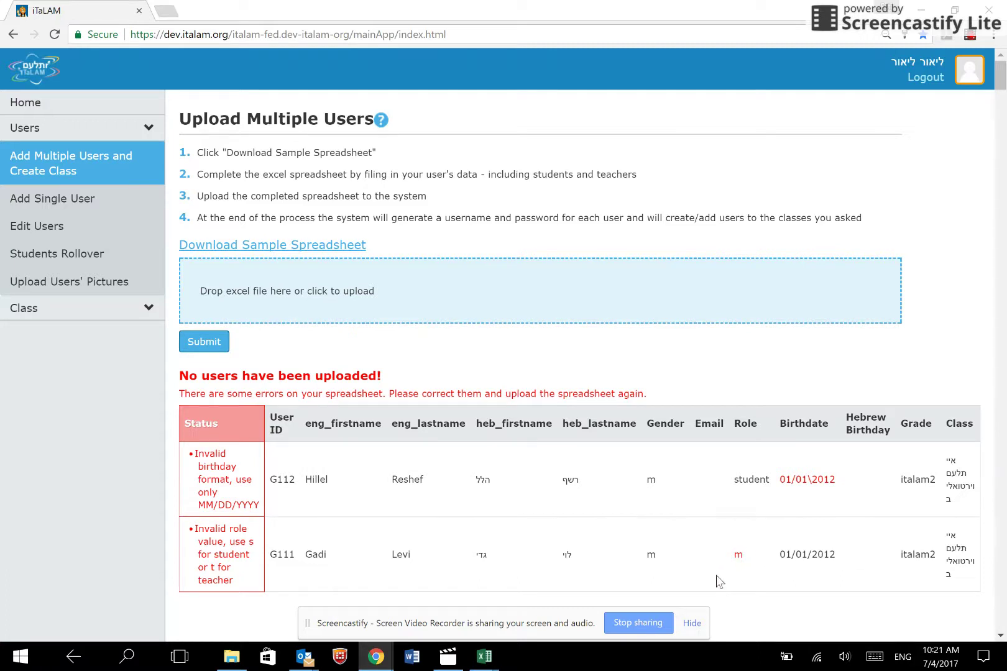
- In the class spreadsheet, set user G111's role in J12 to s
mouse_move(493, 664)
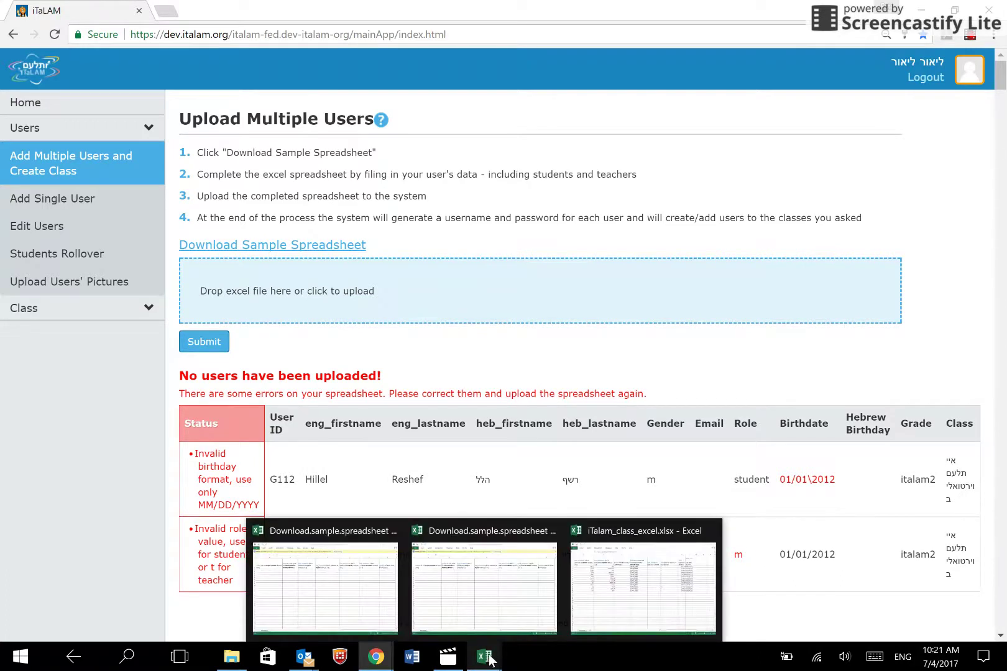
click(618, 603)
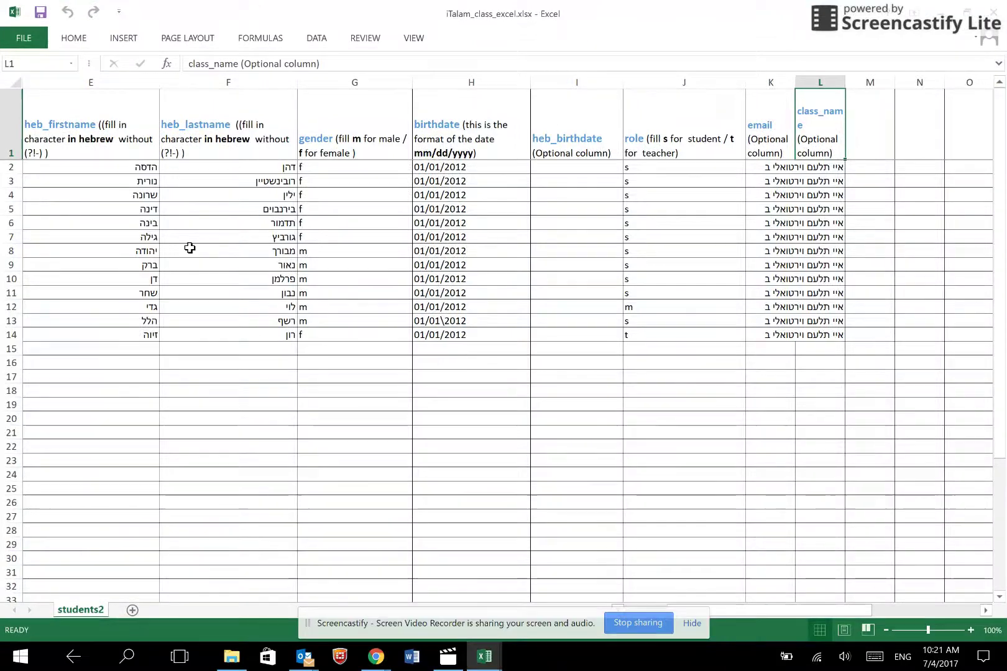
click(113, 261)
key(Left)
key(Left)
key(Left)
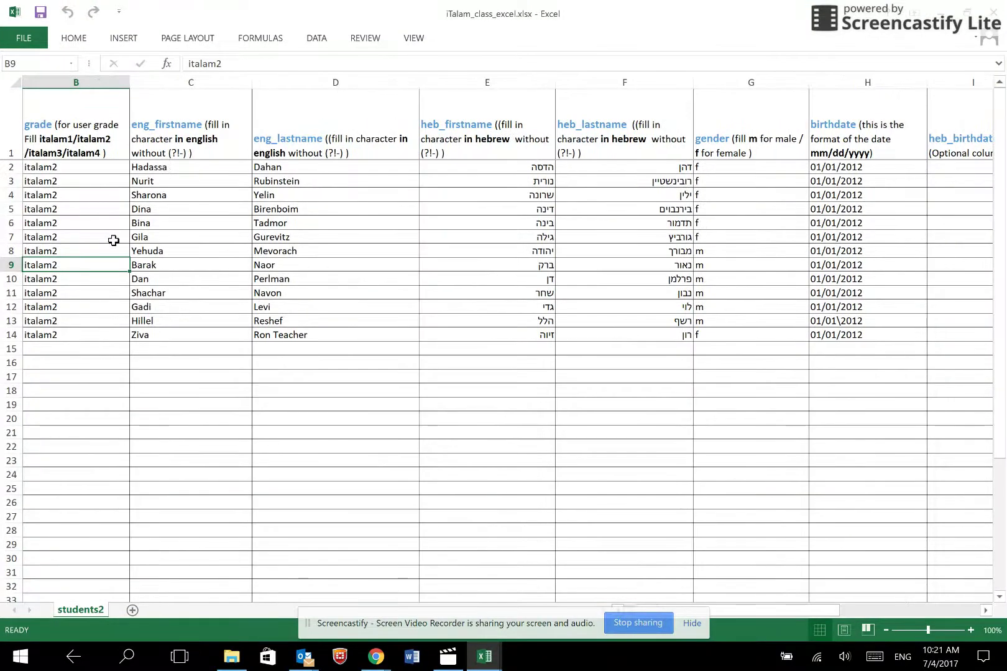
key(Left)
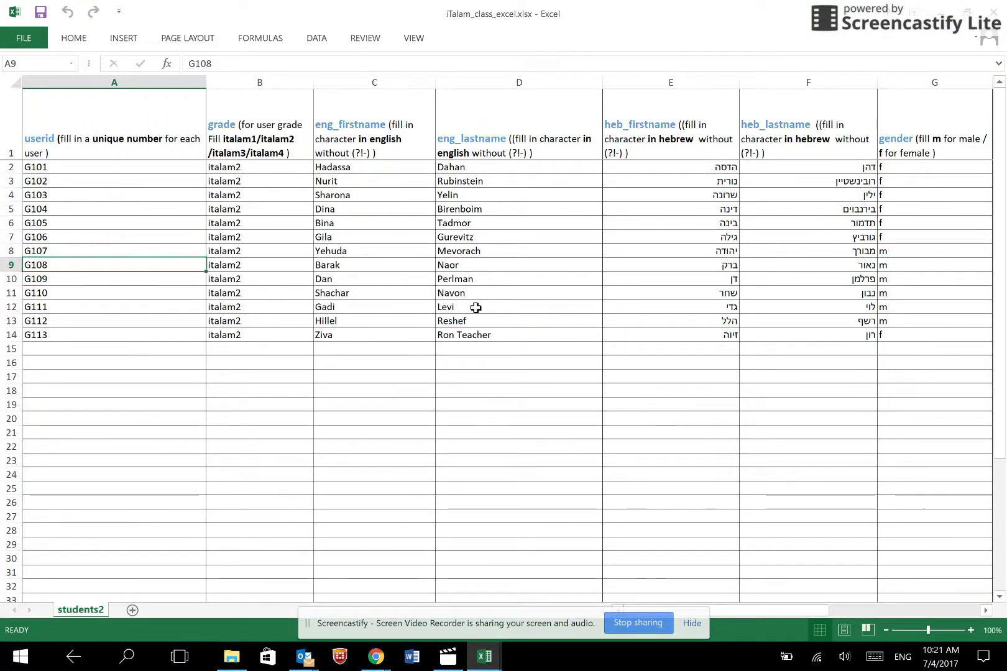
click(476, 307)
key(Right)
key(Right)
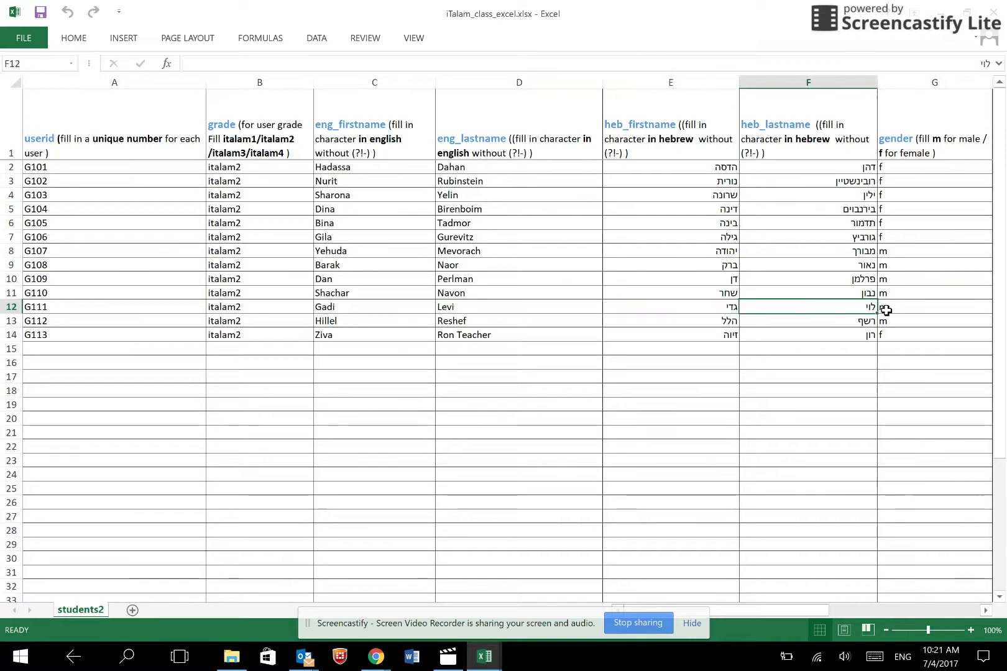
key(Right)
key(Right)
key(Right)
key(Right)
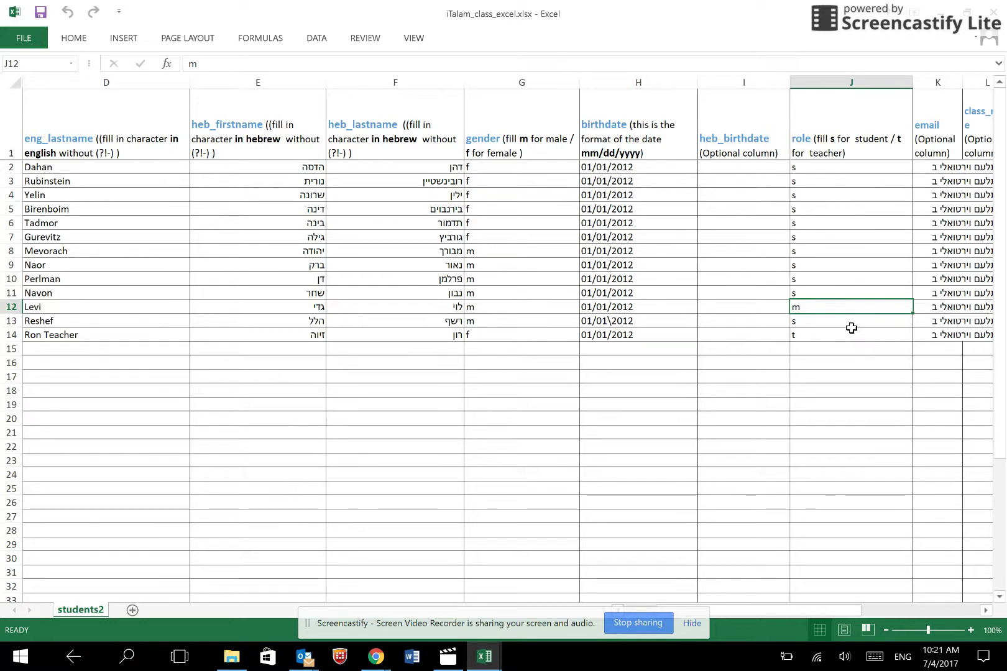
text(s)
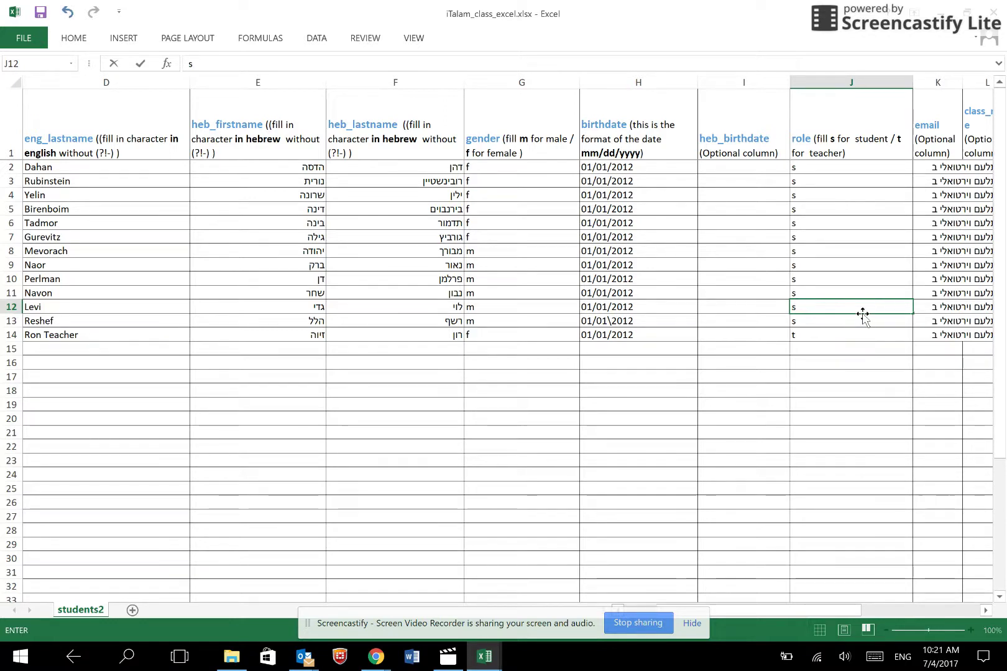
- Correct the birthdate in H13 to 01/01/2012 by replacing the backslash with /
click(650, 320)
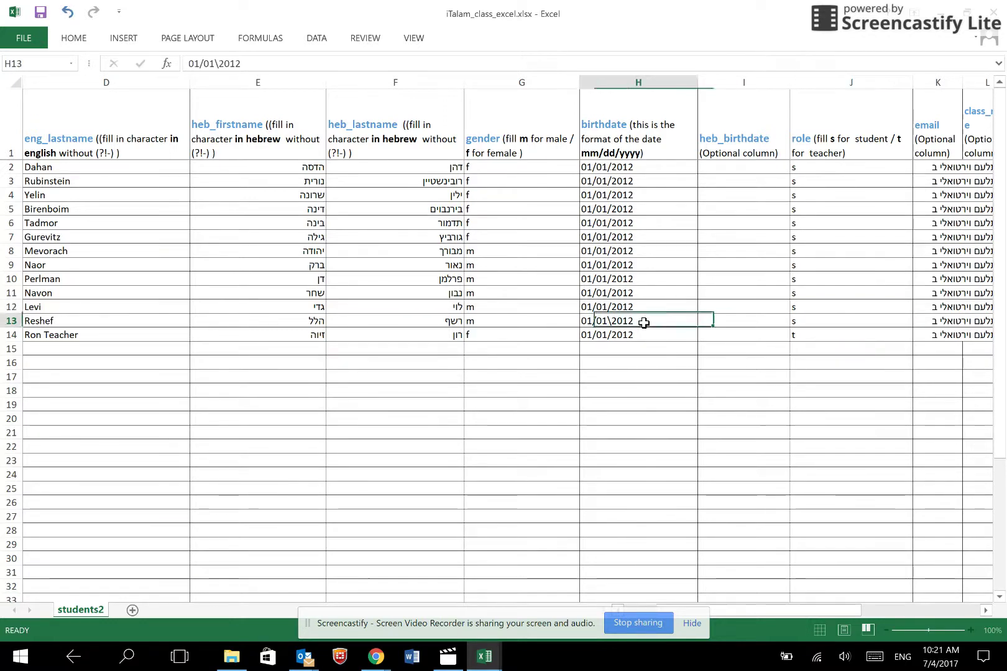
double_click(612, 323)
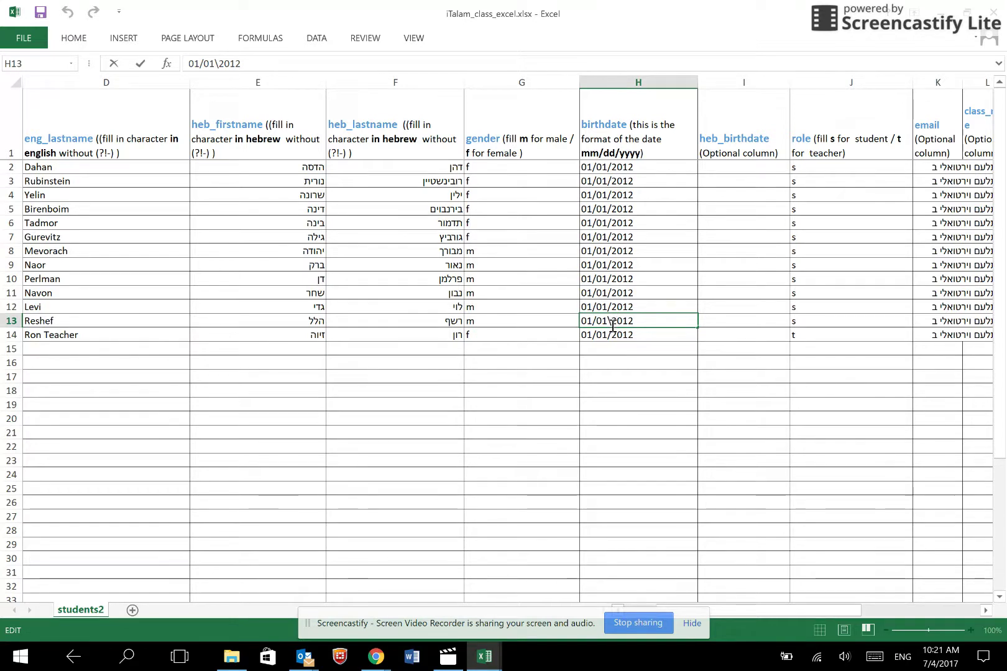
drag(612, 323, 608, 323)
text(/)
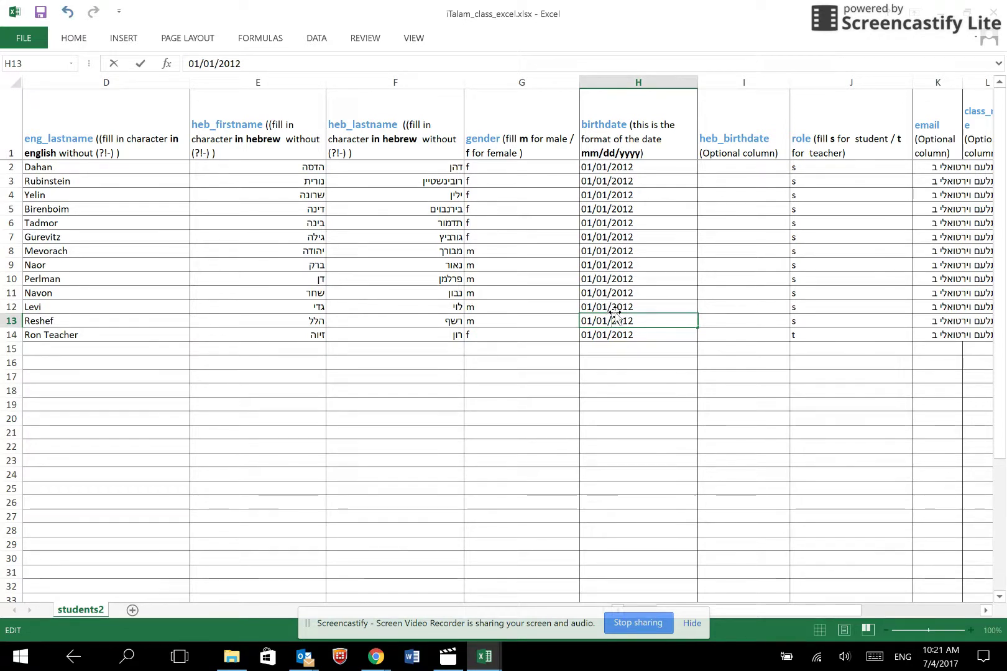
key(ctrl+Return)
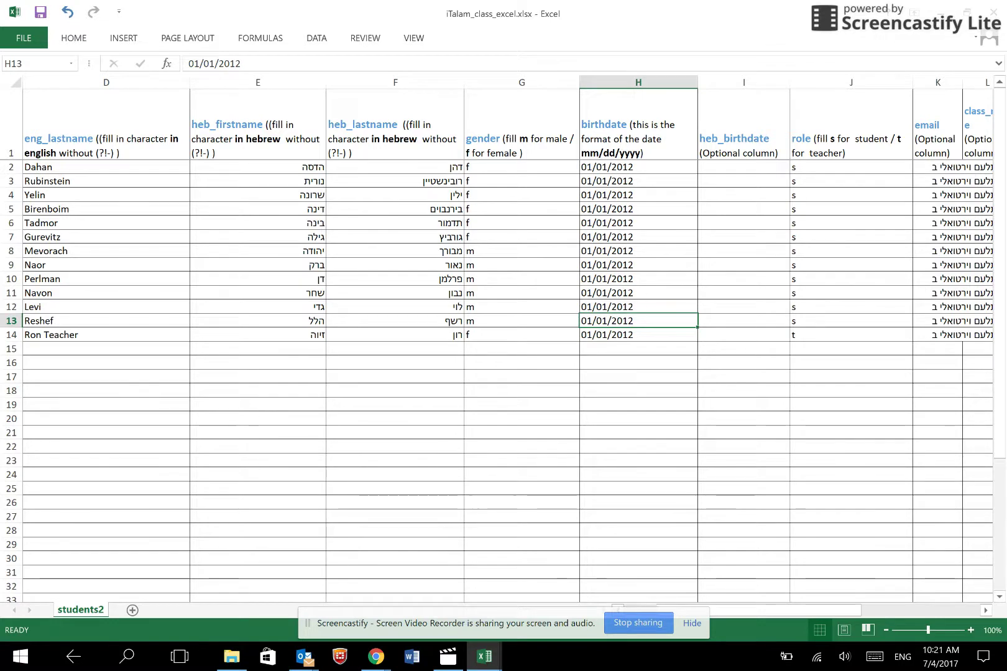
key(alt+Tab)
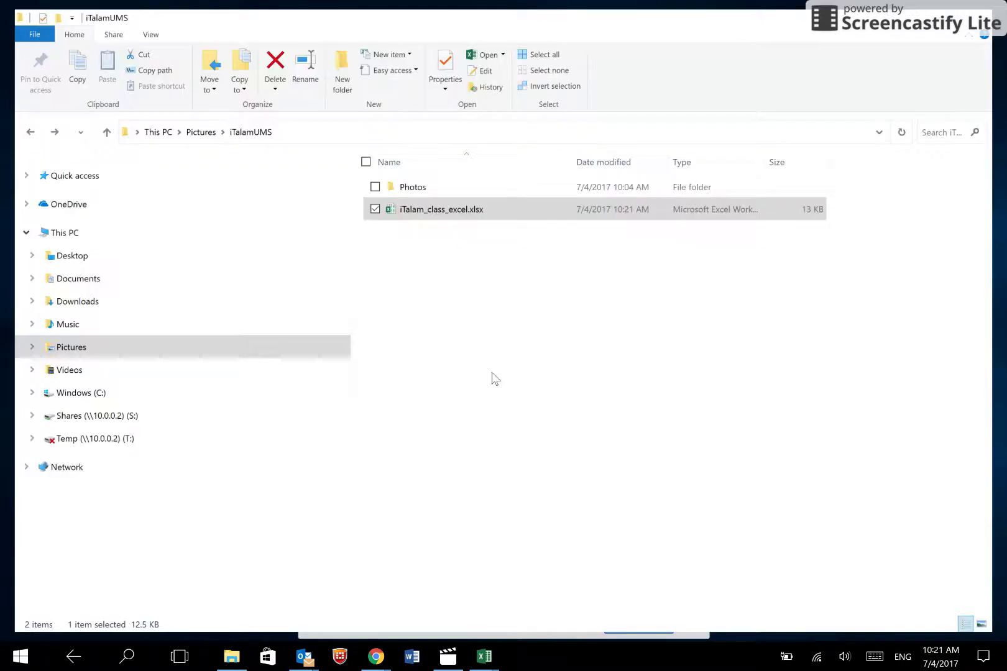
- Upload and submit the corrected iTalam_class_excel.xlsx, then download the generated users list
drag(434, 214, 433, 288)
key(alt+Tab)
key(alt+Tab)
click(218, 347)
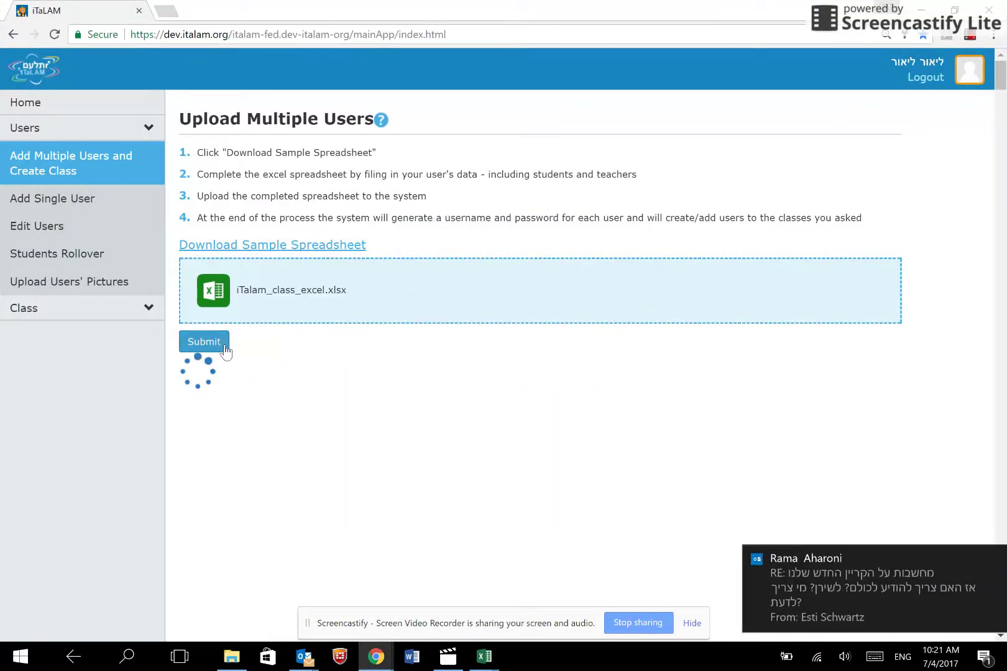
click(994, 557)
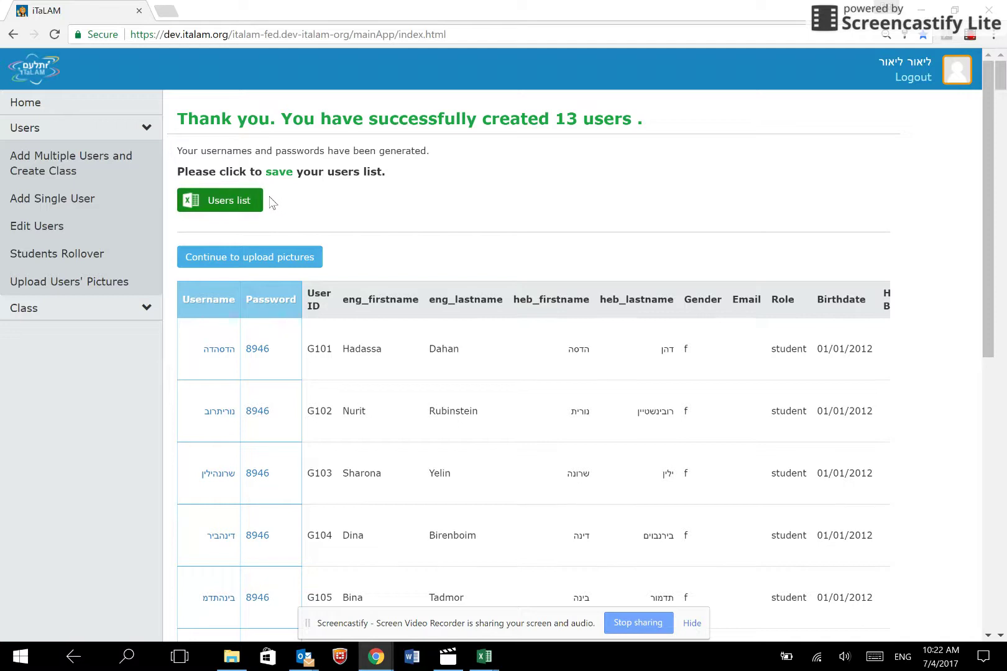
click(232, 202)
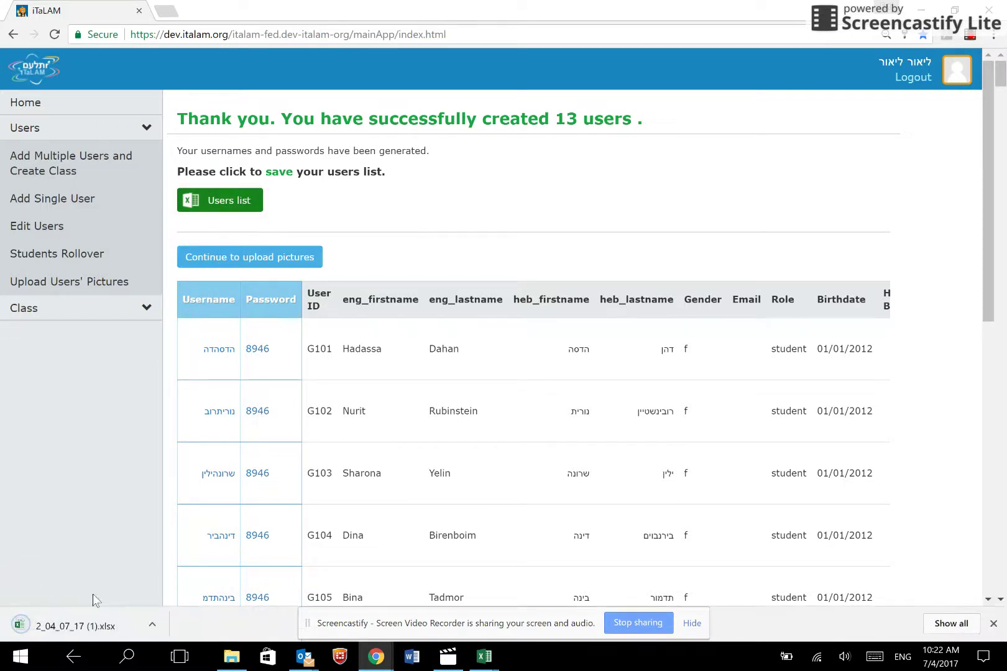
- Open the users list 2_04_07_17 (1).xlsx, close it, and return to Chrome
click(79, 629)
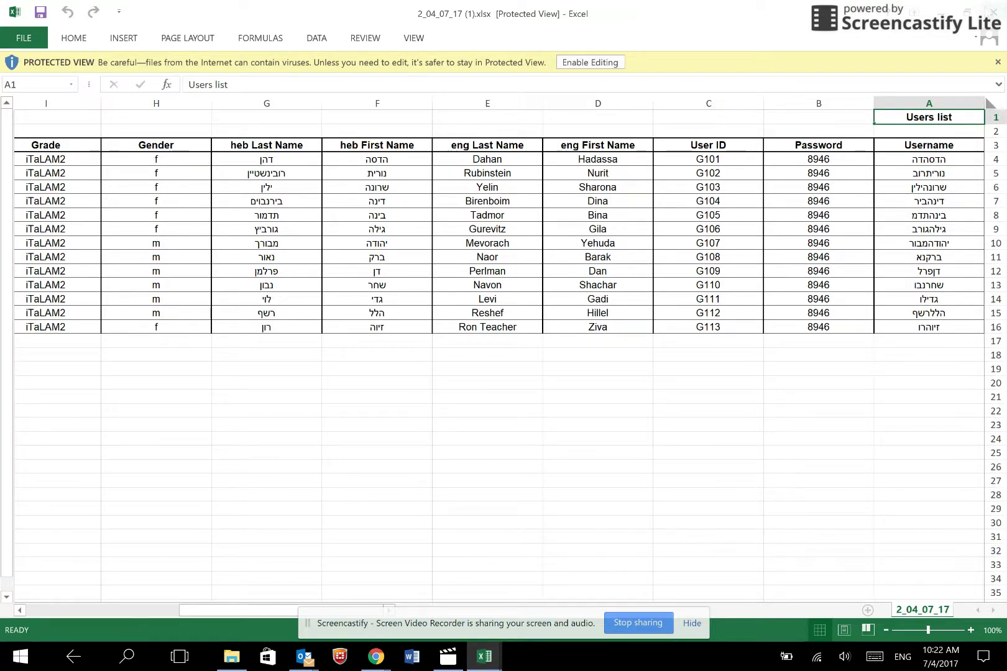
key(ctrl+w)
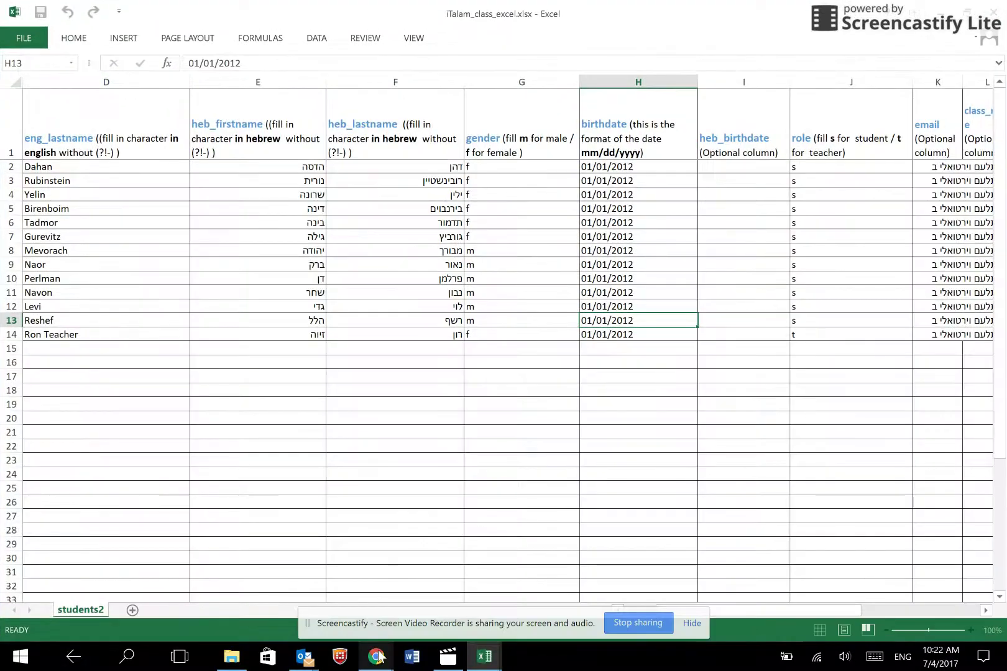
mouse_move(379, 654)
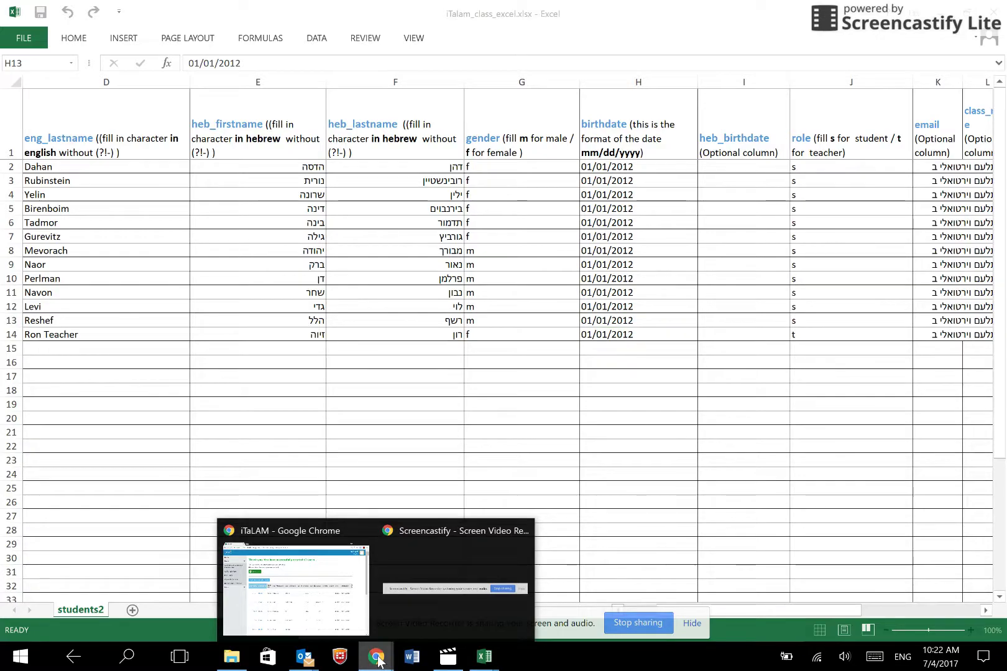
key(alt+Tab)
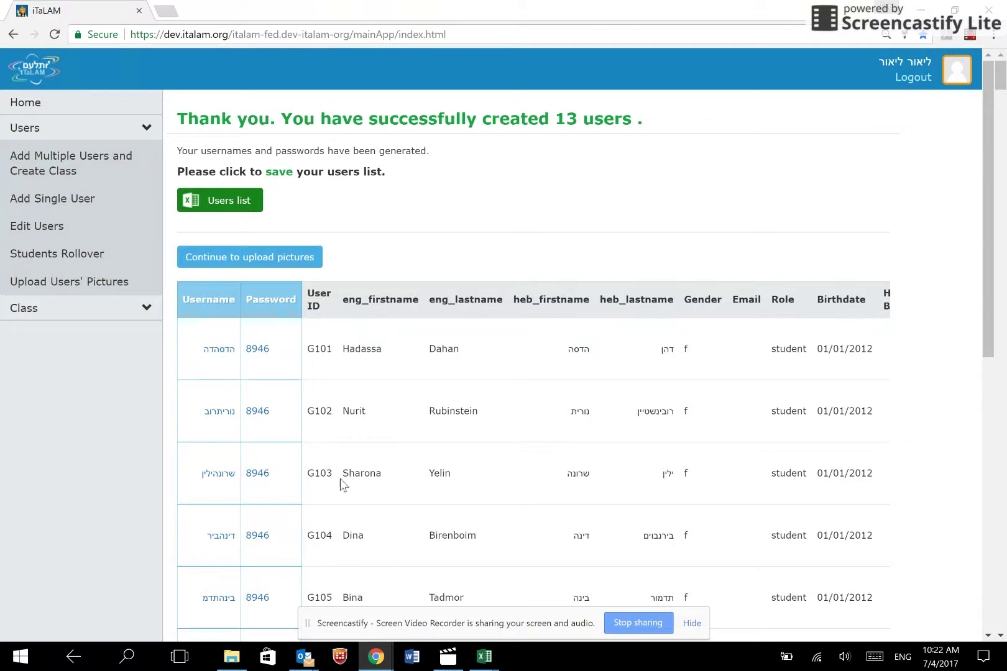
- Scroll through all 13 created users and continue to Upload Users' Pictures
scroll(358, 404, down, 1)
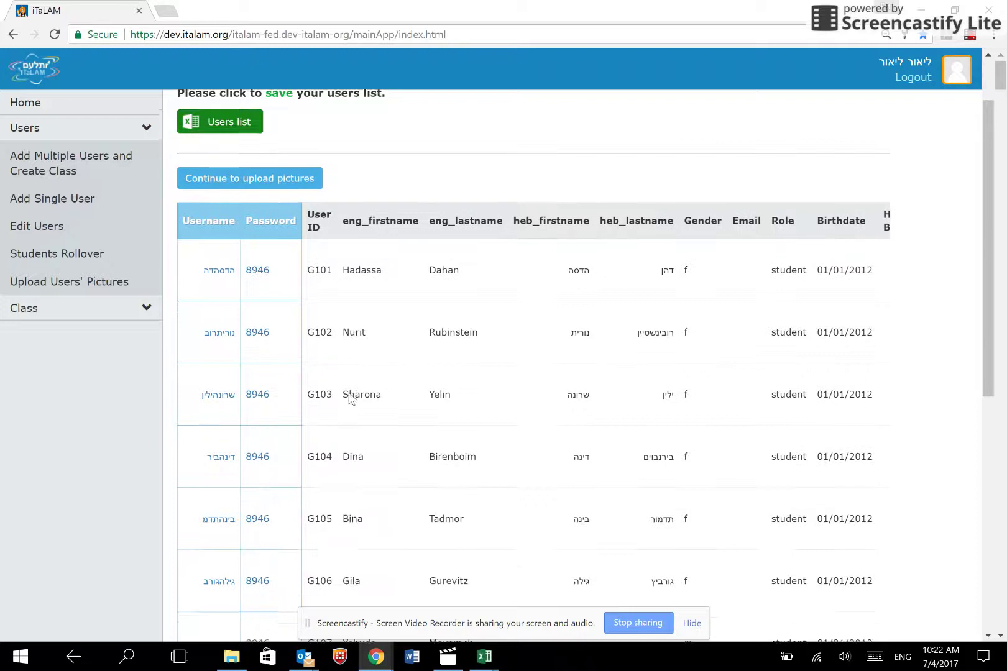
scroll(335, 388, down, 1)
scroll(305, 345, down, 5)
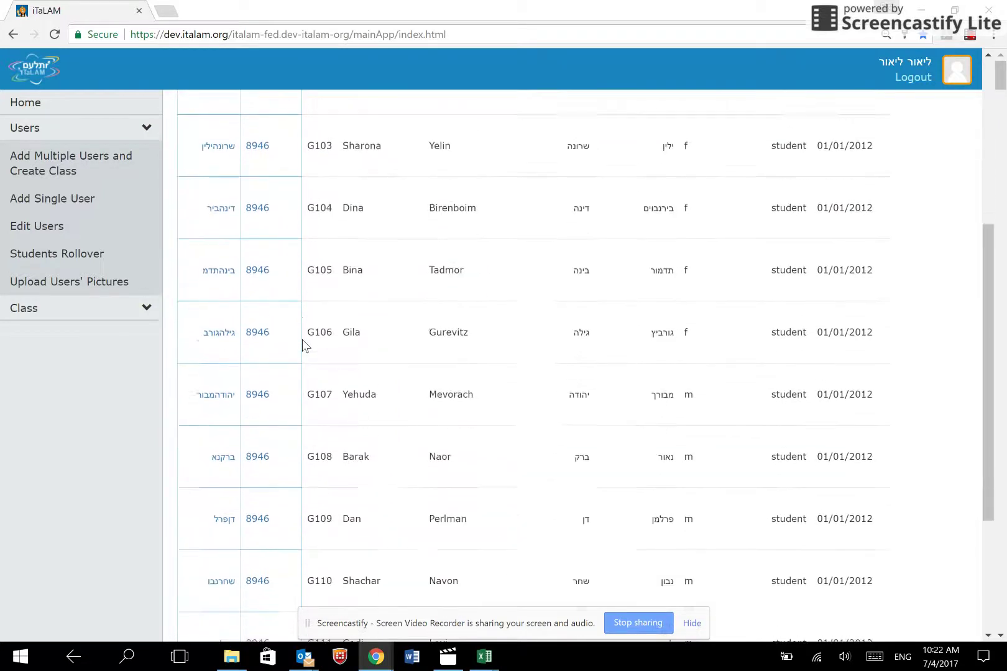
scroll(304, 345, down, 2)
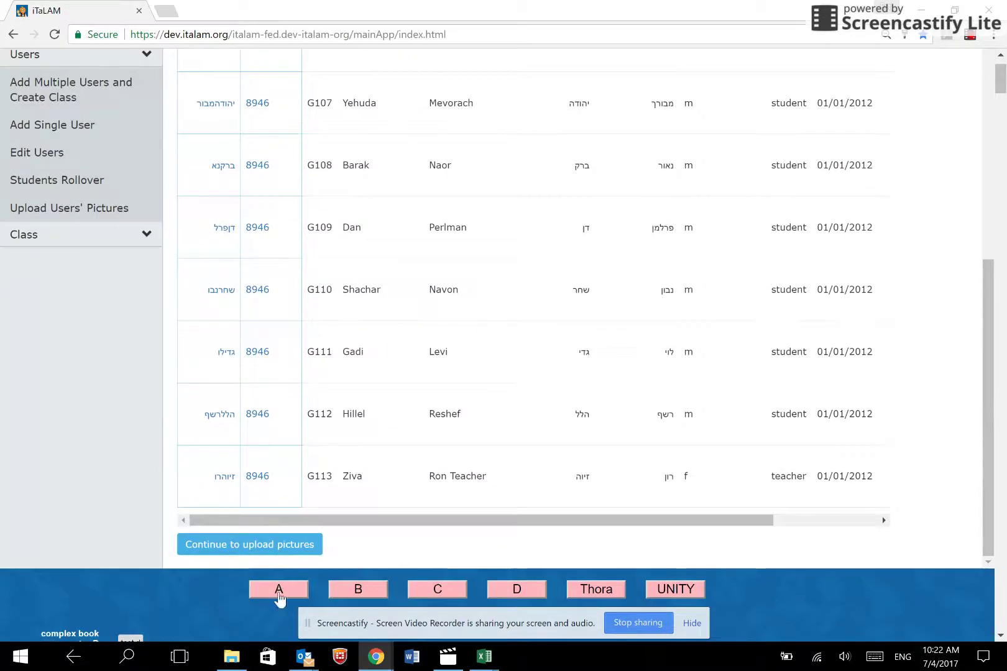
click(277, 545)
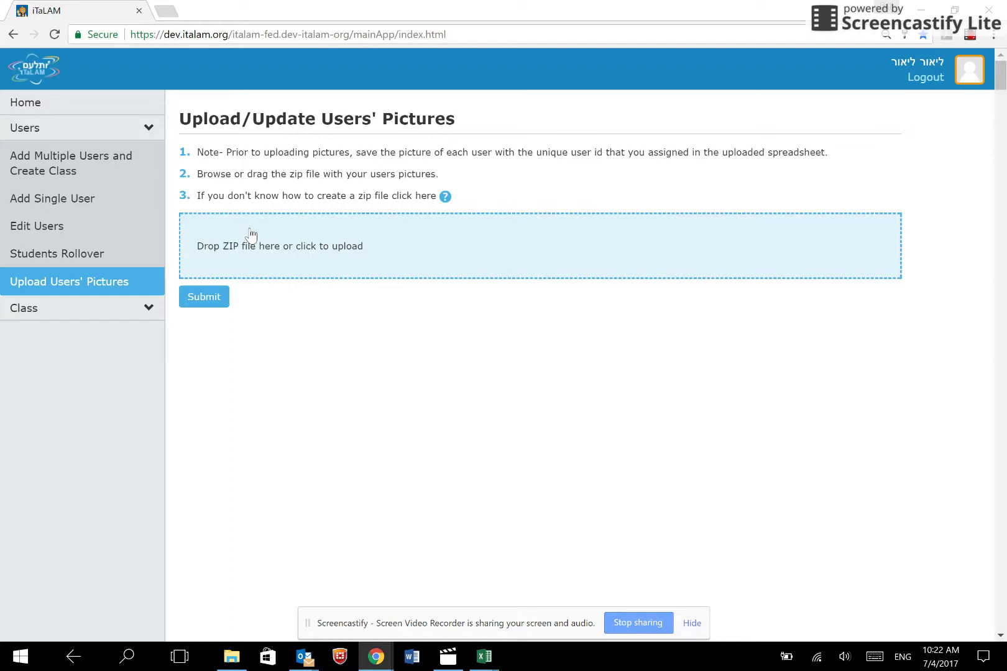
click(231, 656)
- Open the Photos folder and check in the spreadsheet that the first user ID is G101
double_click(407, 178)
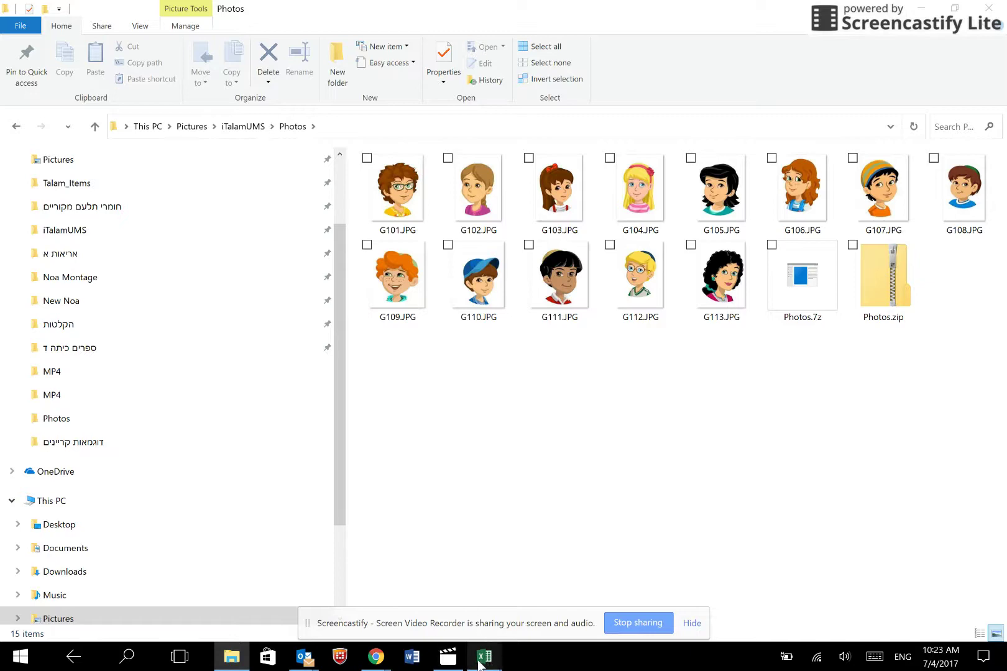
mouse_move(483, 658)
click(611, 621)
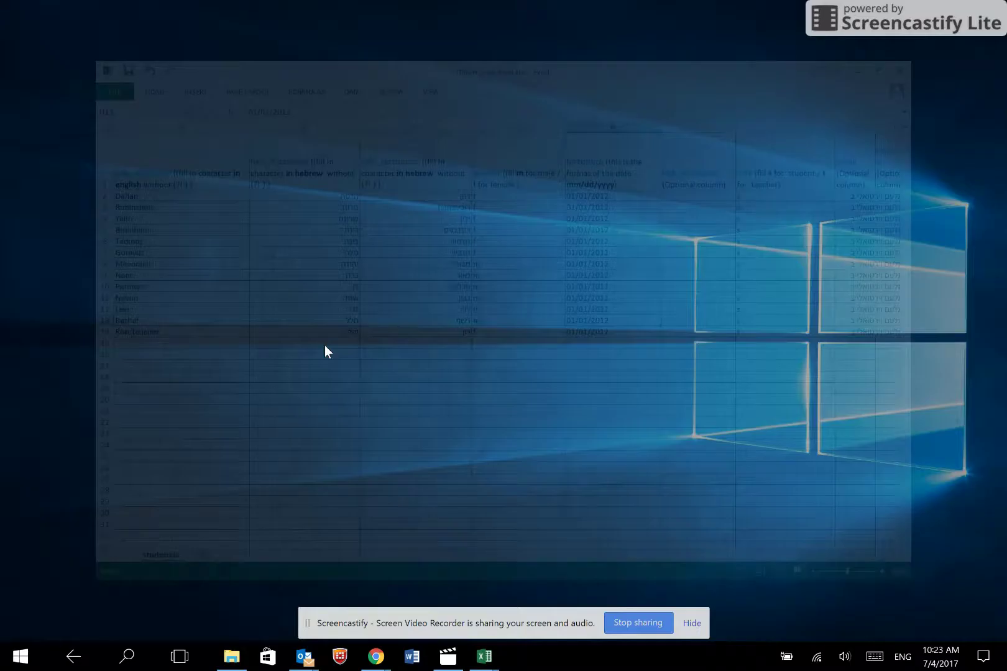
click(120, 168)
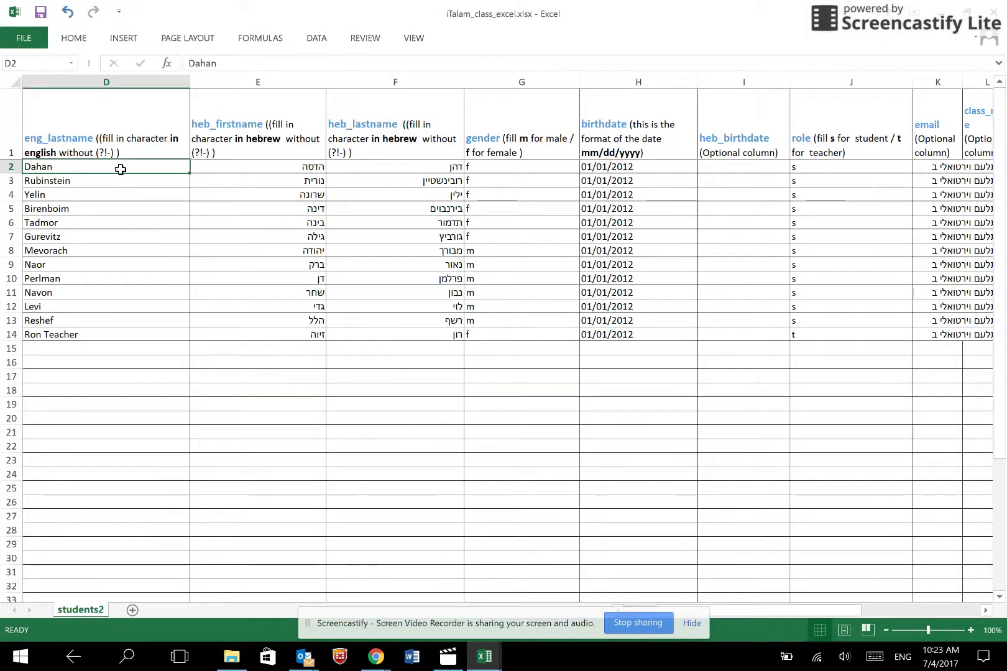
key(Home)
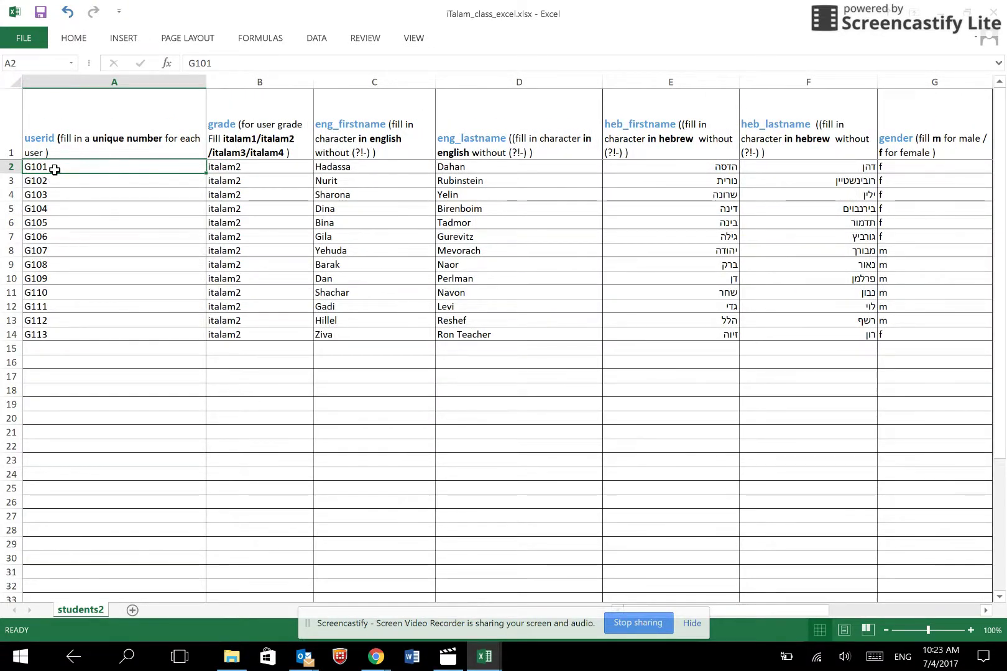
key(alt+Tab)
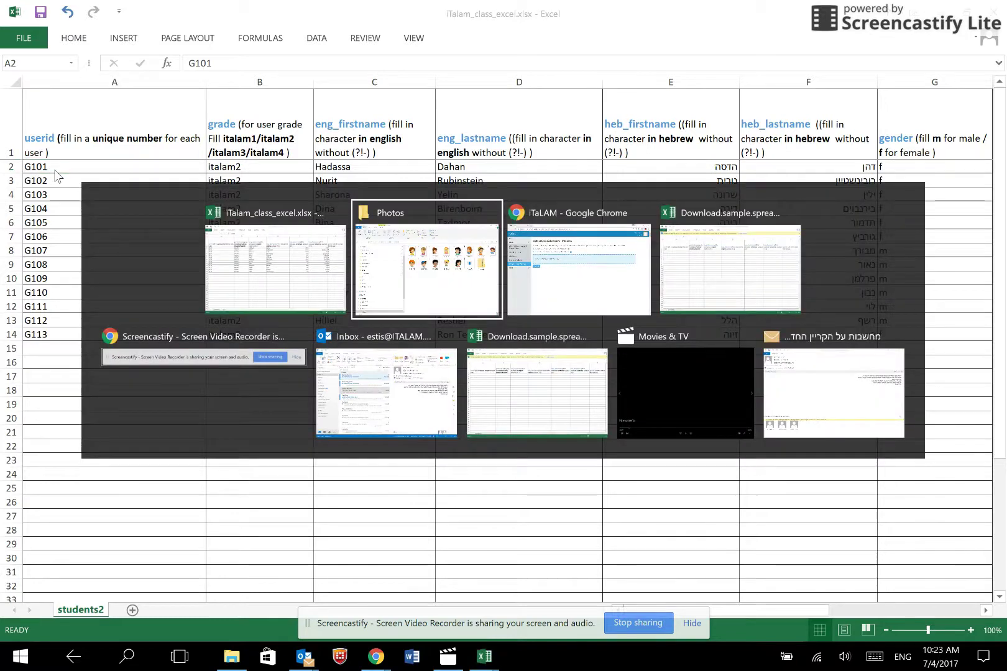
key(alt+Tab)
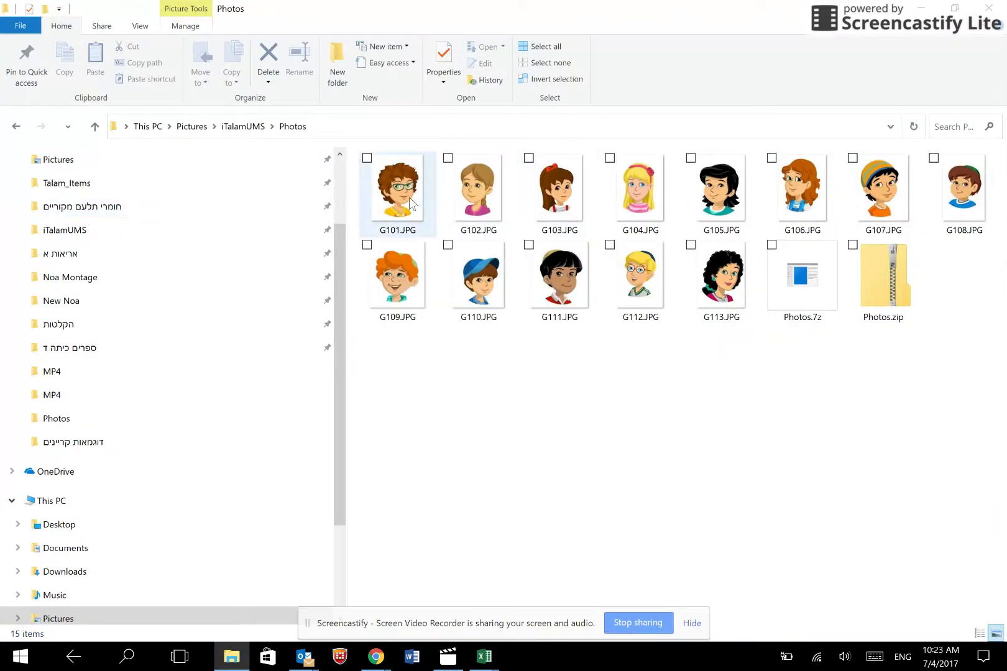
- Delete the old Photos.zip and Photos.7z archives from the Photos folder
click(411, 205)
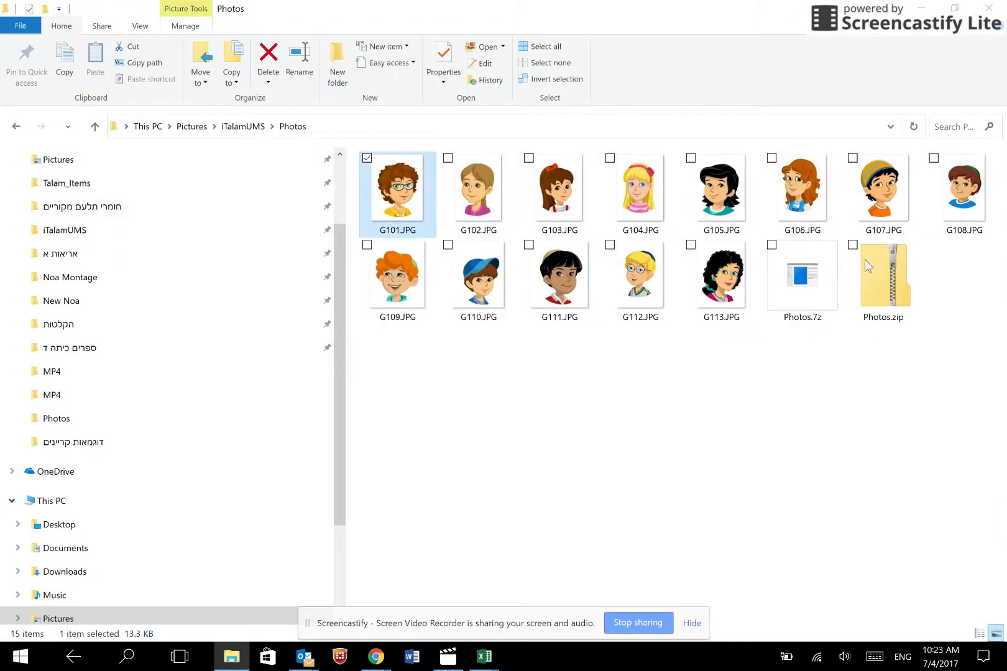
click(897, 286)
key(Delete)
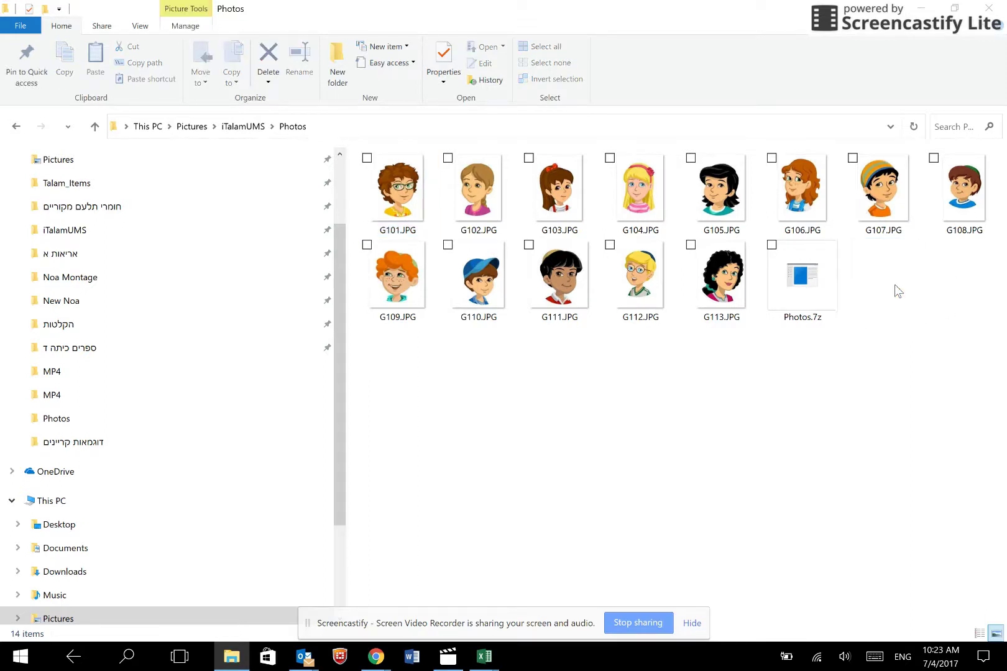
click(829, 285)
key(Delete)
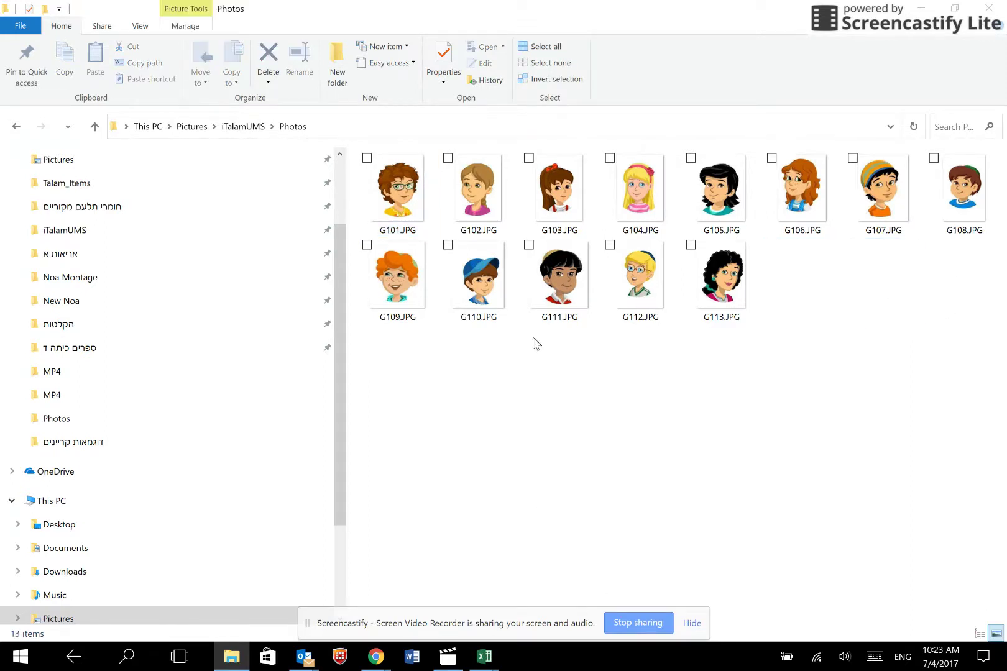
- Compress pictures G101–G113 into a new Photos.zip with 7-Zip
click(421, 203)
shift+click(718, 303)
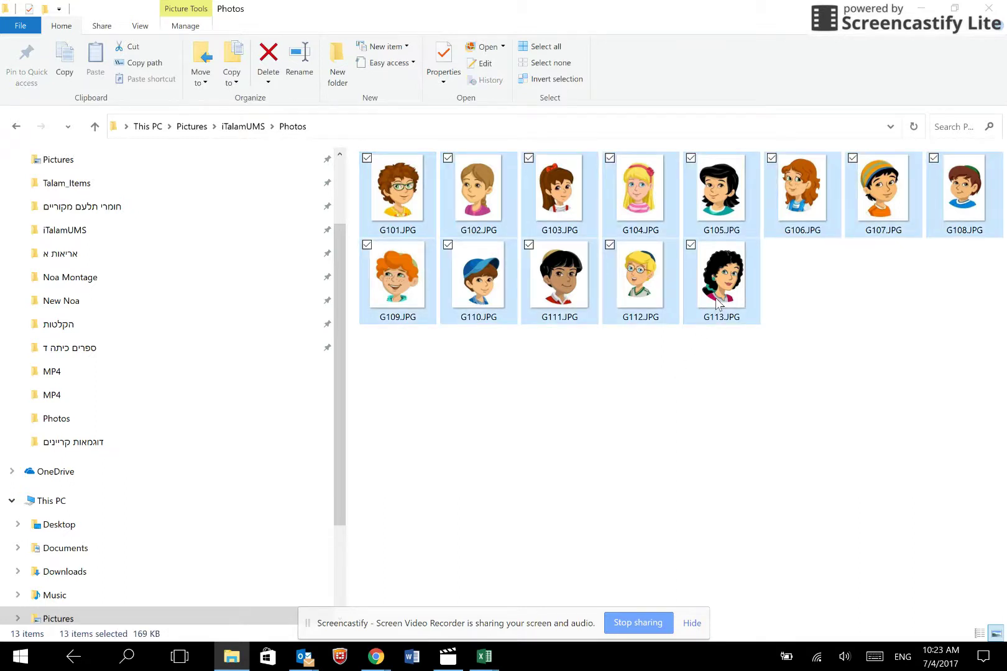
right_click(718, 303)
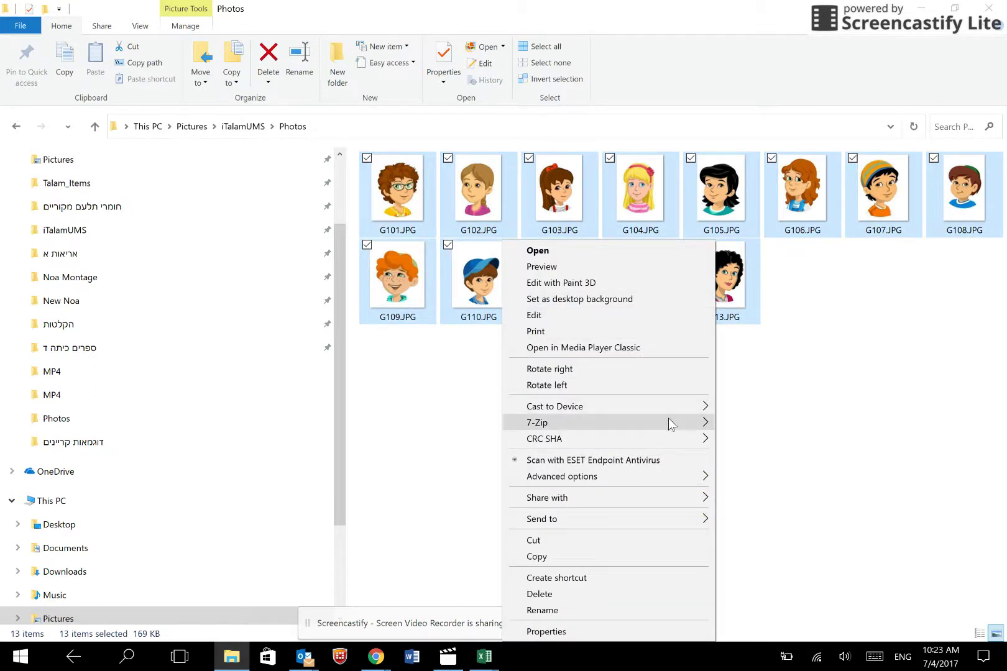
mouse_move(658, 421)
click(385, 489)
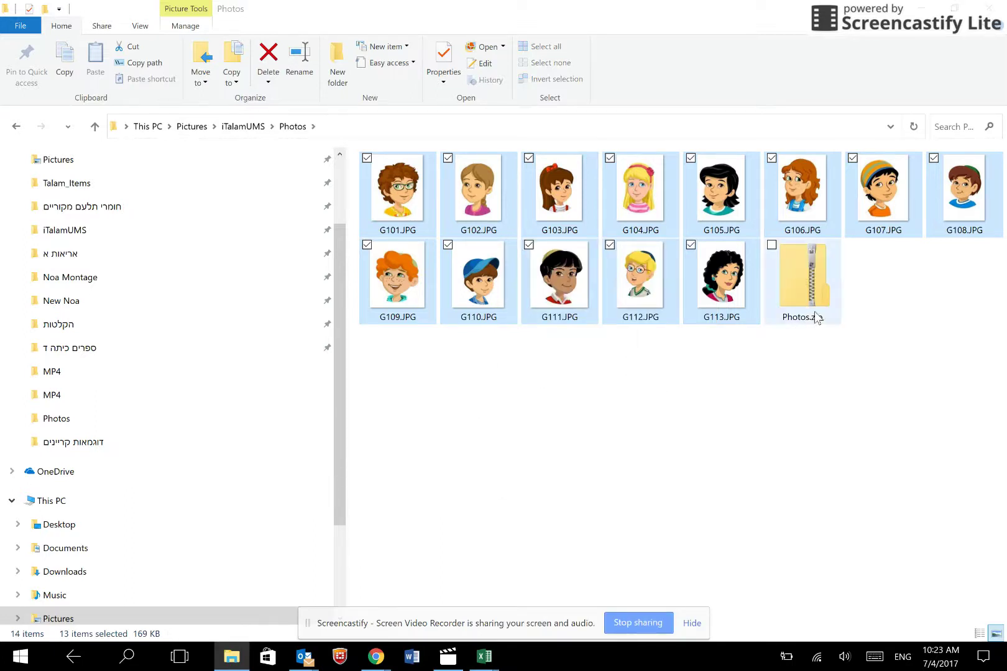
click(803, 283)
- Drop Photos.zip into the Upload Users' Pictures area and submit it to add all 13 pictures
drag(796, 294, 459, 261)
key(alt+Tab)
key(alt+Tab)
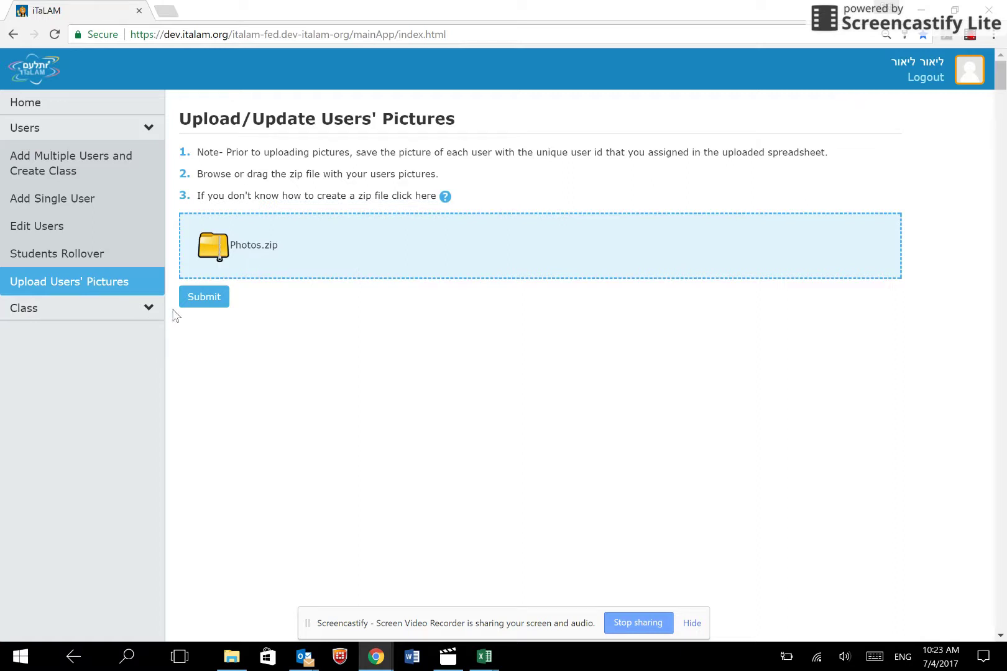
click(190, 303)
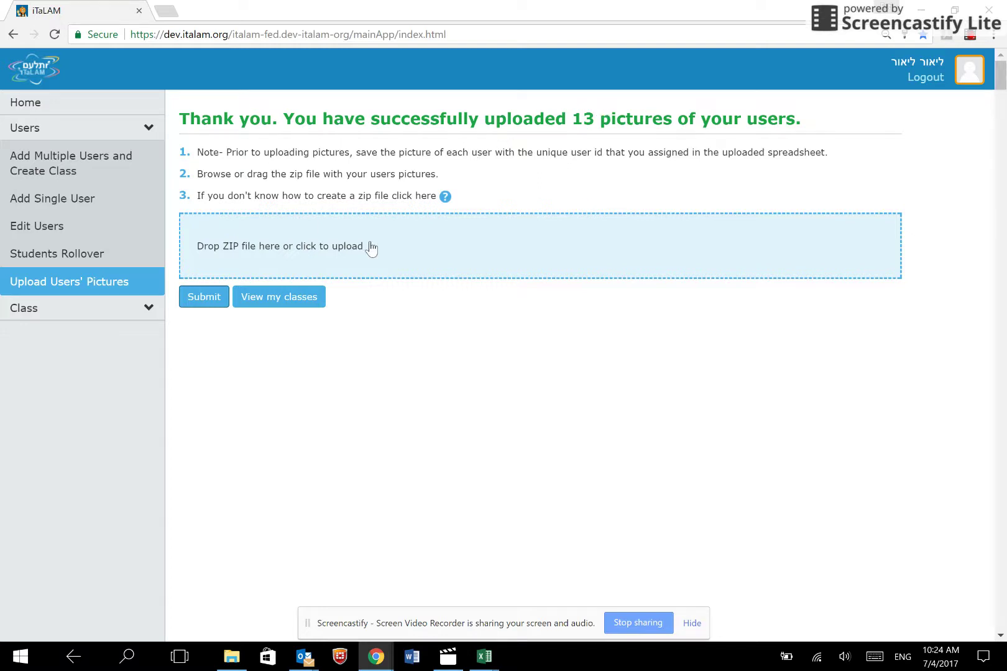
- Open the first iTaLAM2 student's Edit User record and check the picture without changing it
click(58, 202)
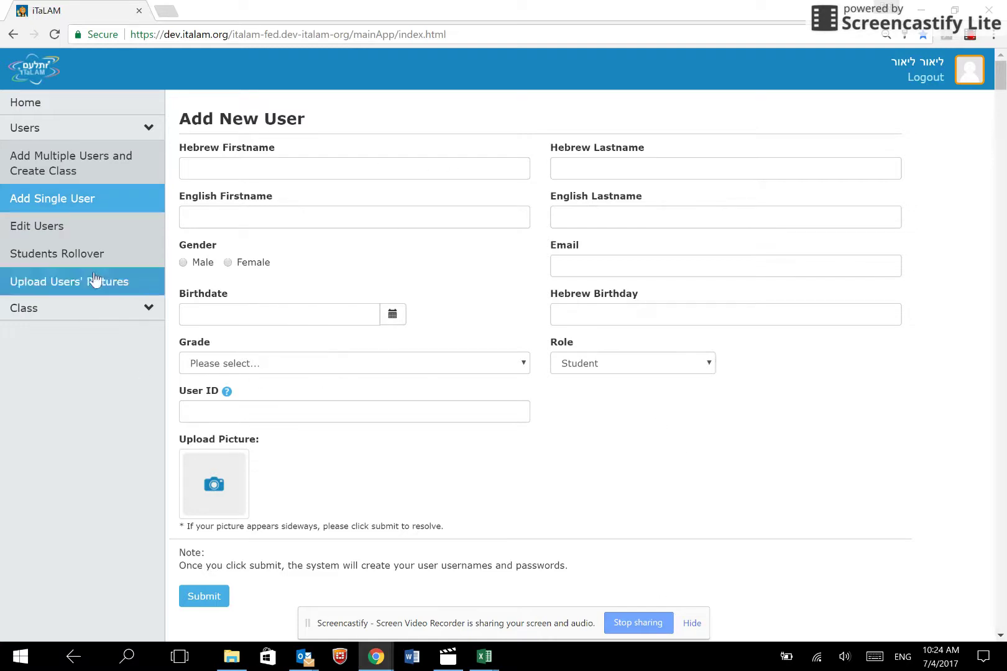
click(58, 225)
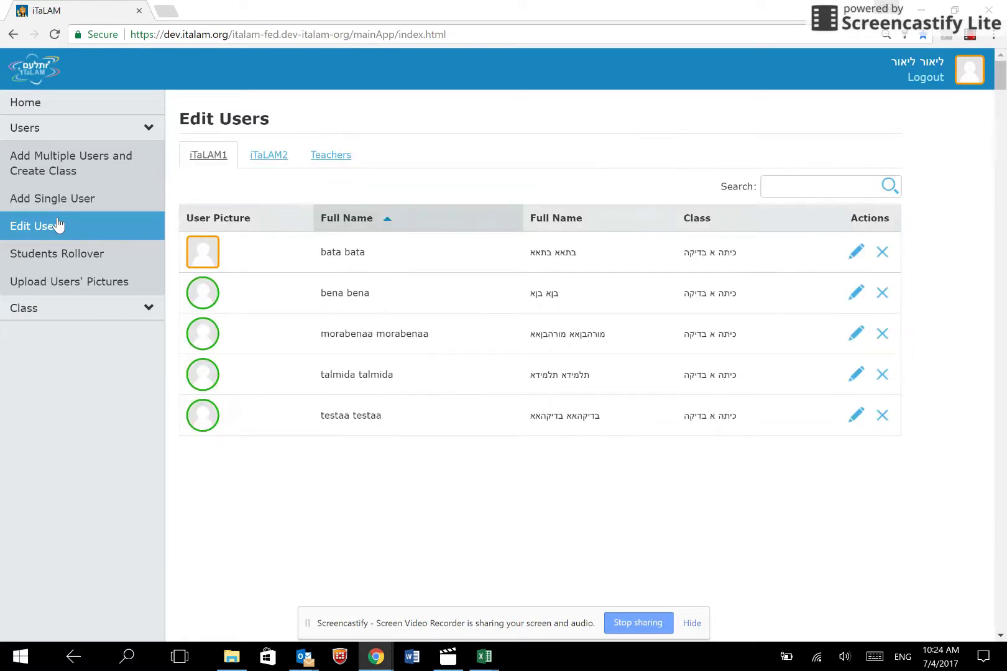
click(281, 160)
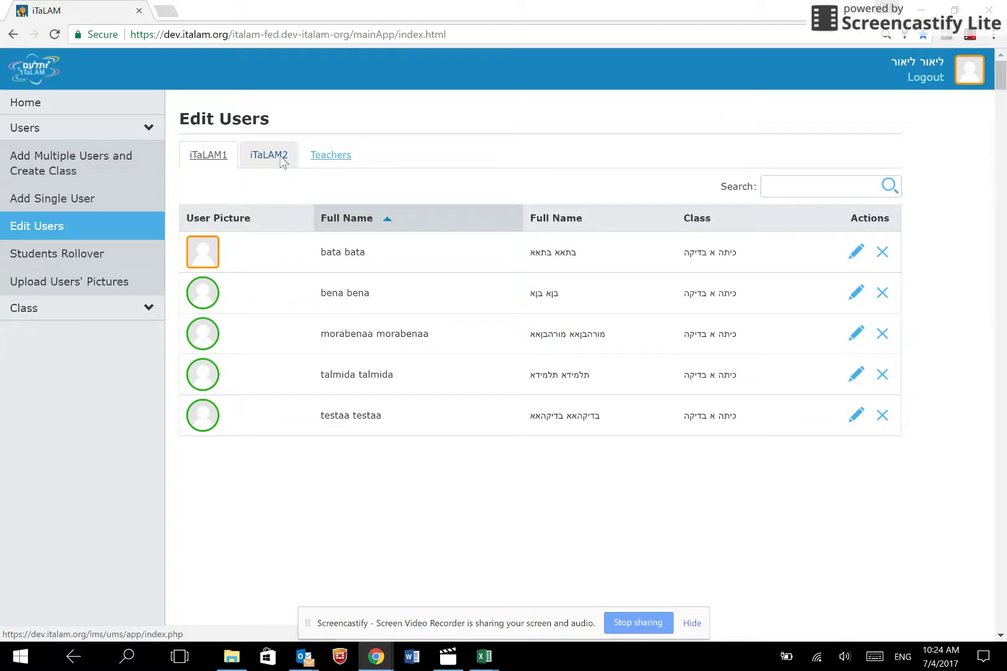
click(846, 252)
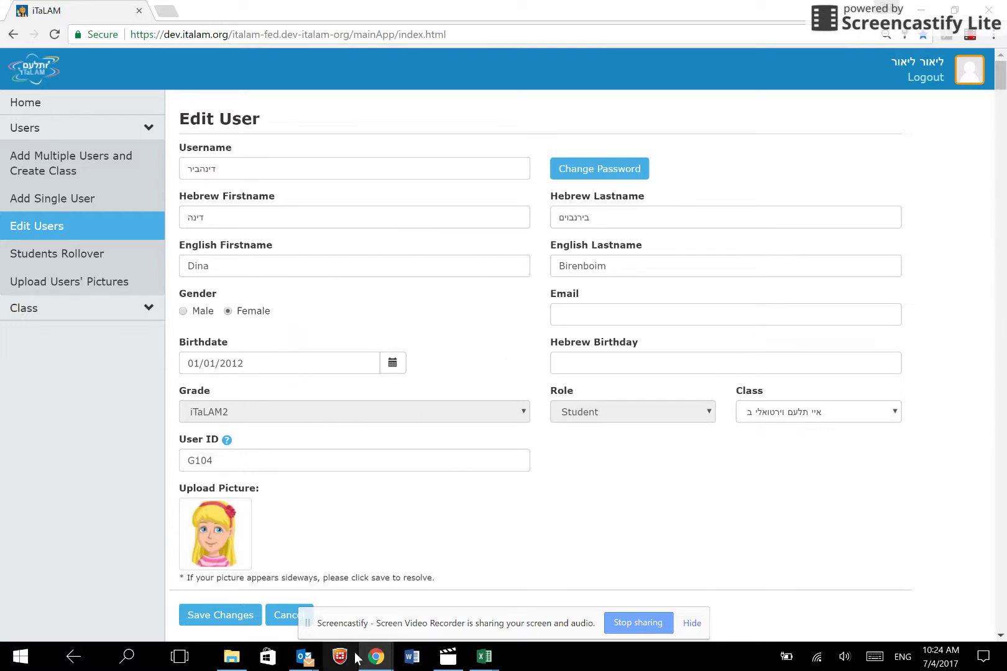
click(233, 555)
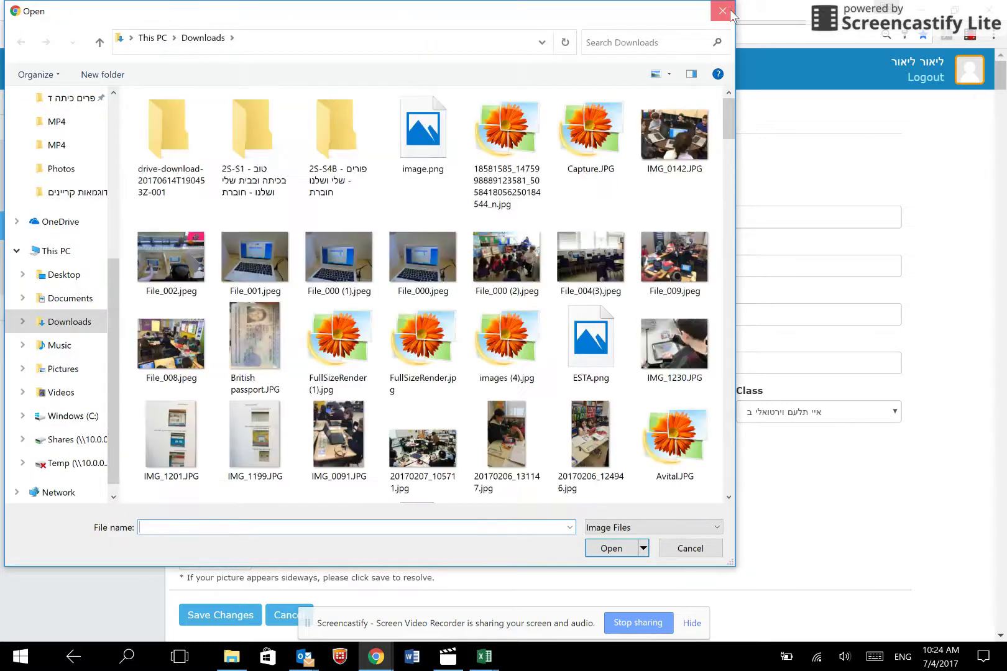
click(721, 11)
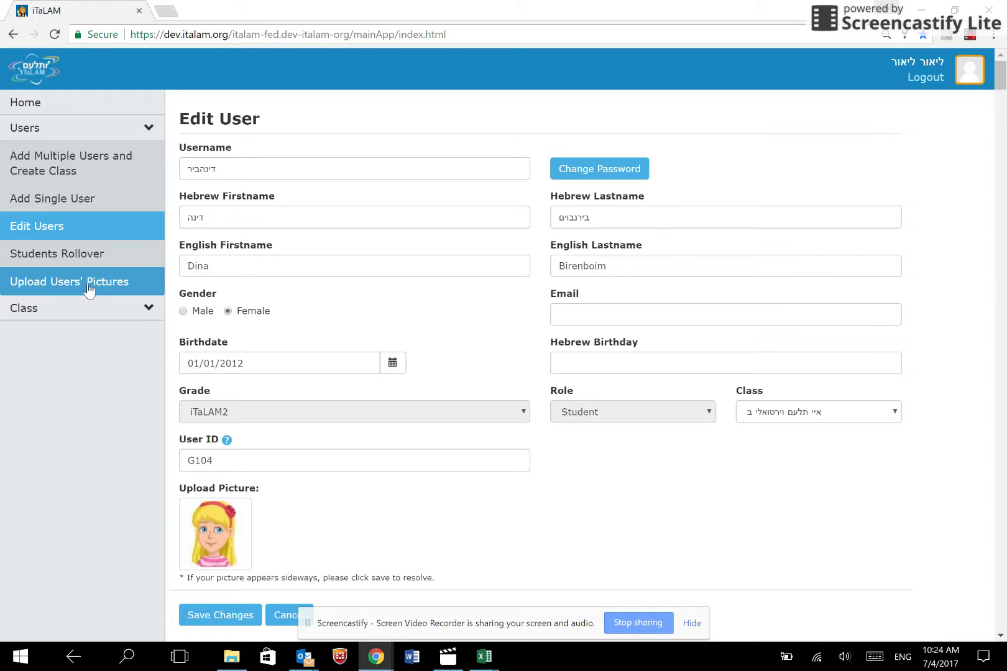
click(68, 320)
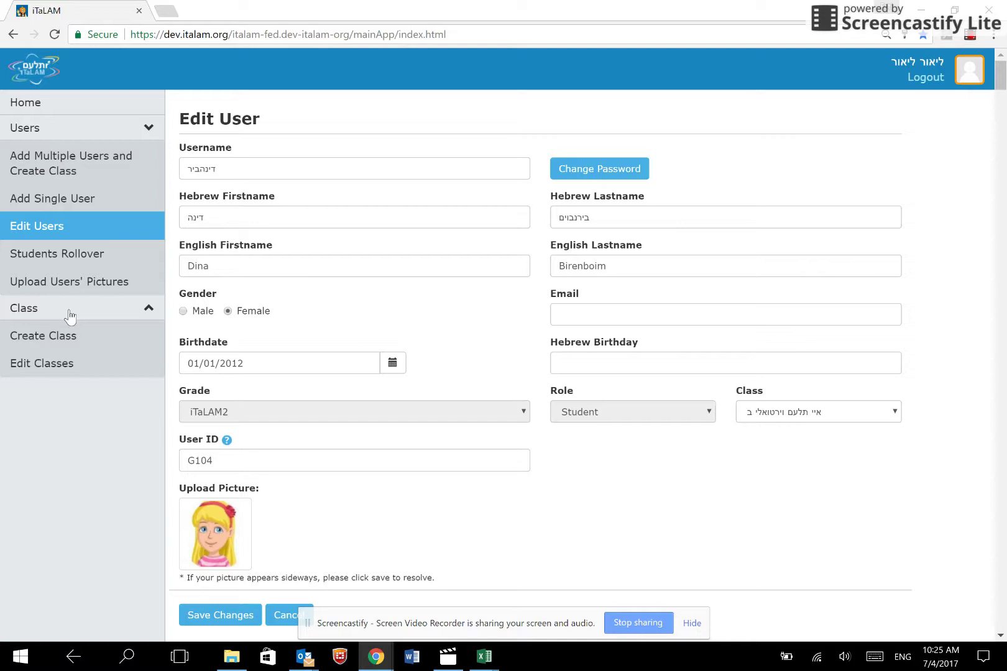
- View the new class's members with pictures, cancel the Login Cards printout, then log out
click(53, 366)
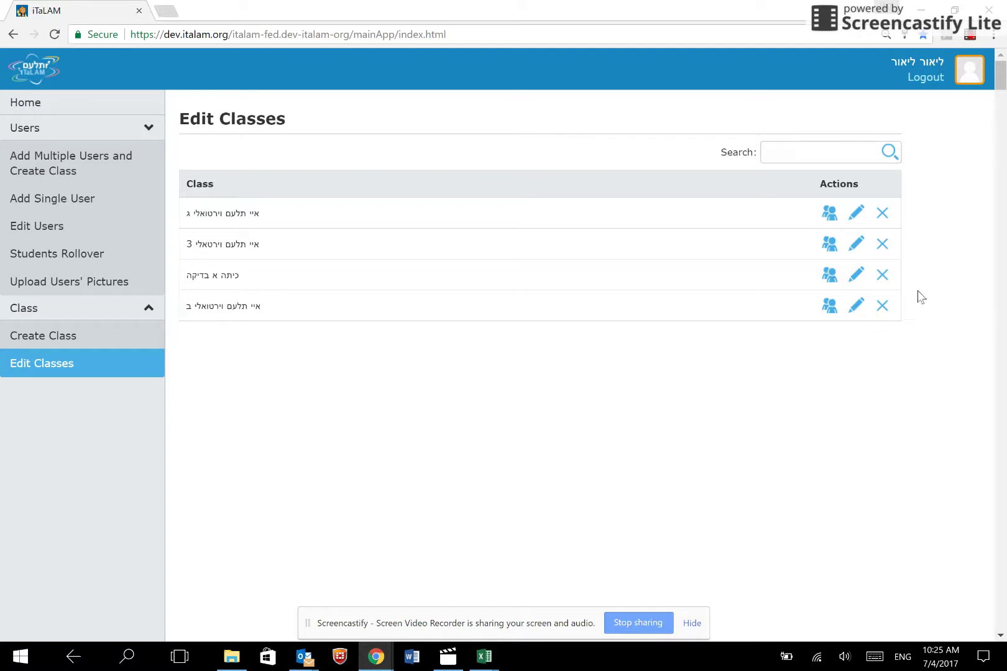
click(830, 310)
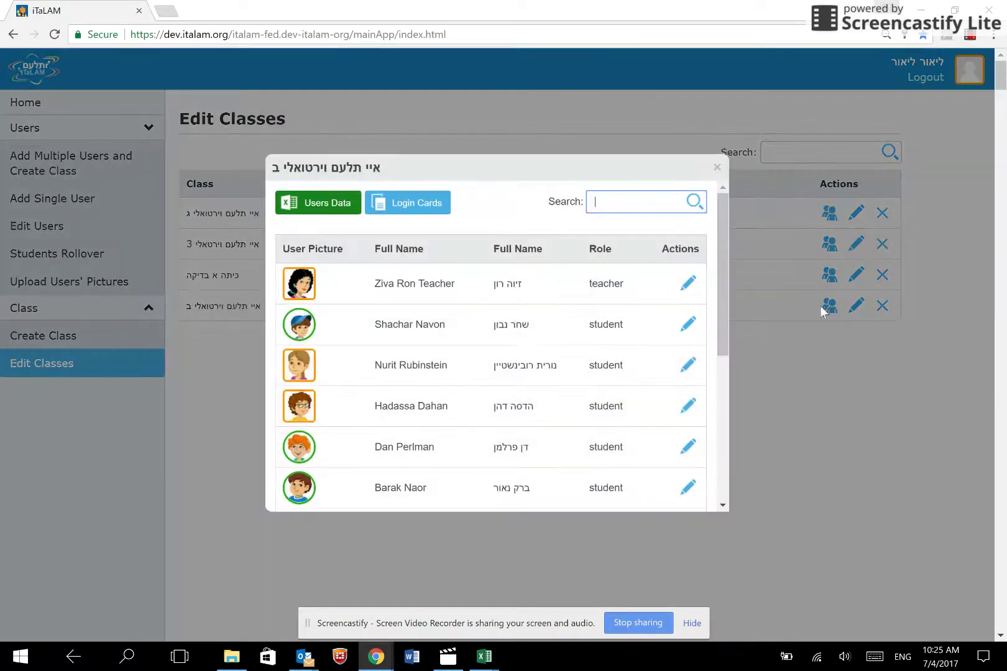
click(414, 207)
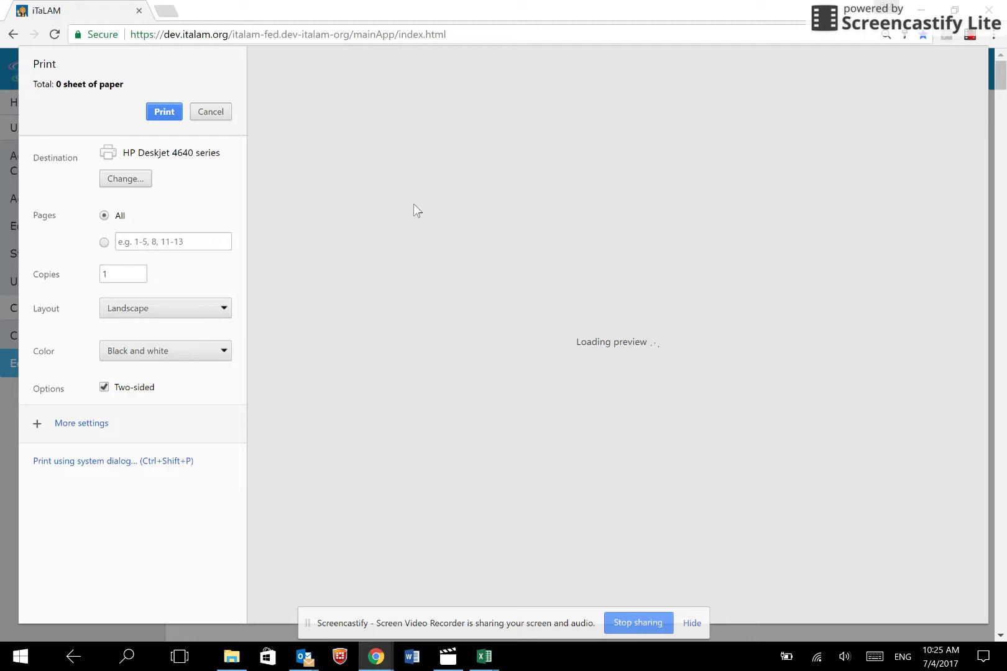
click(217, 115)
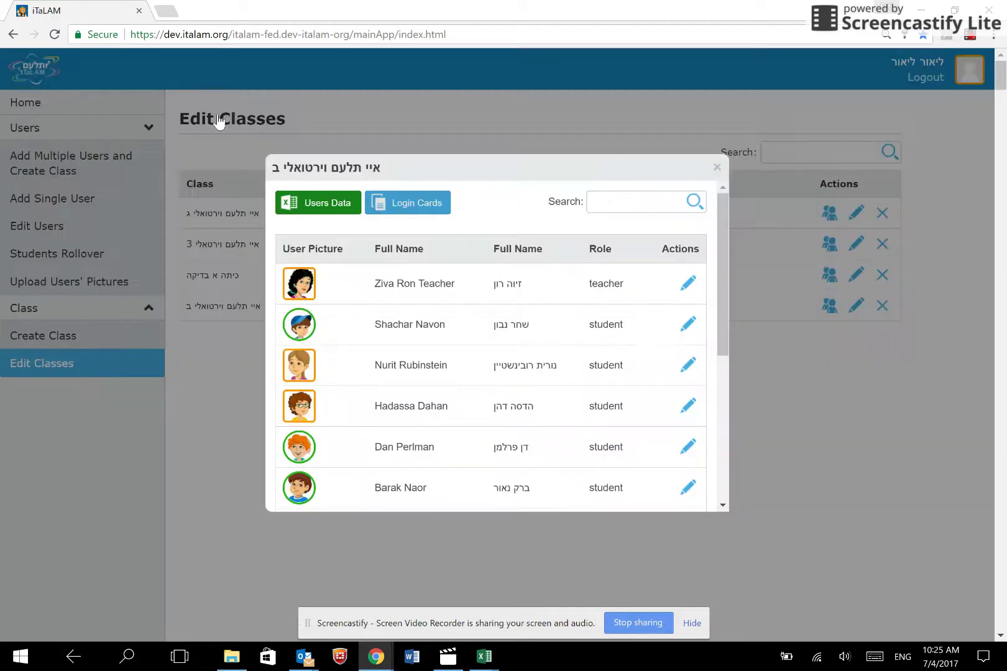
click(718, 166)
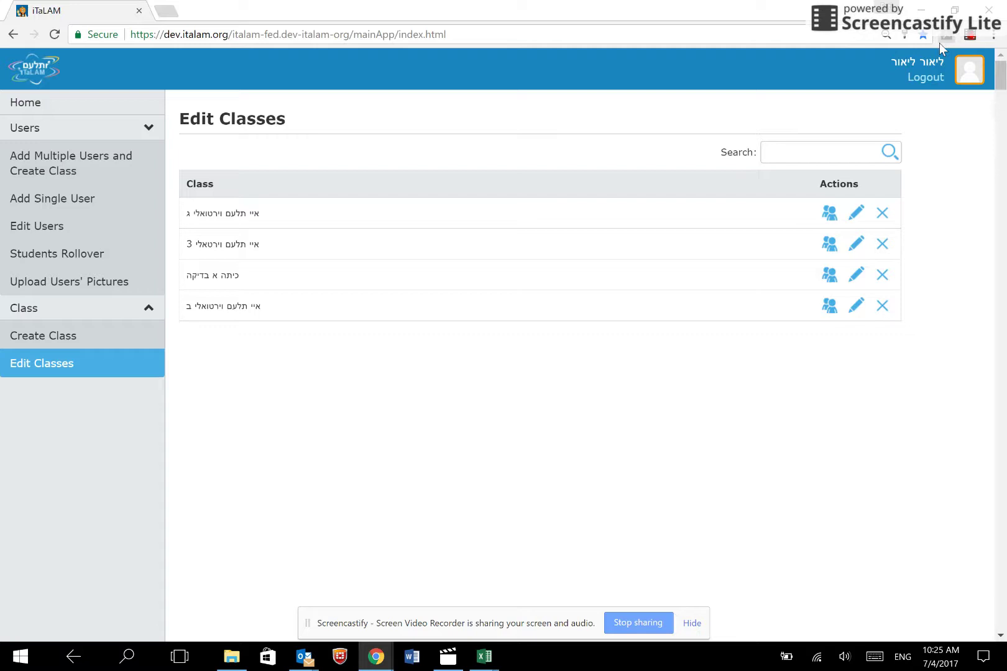
click(929, 79)
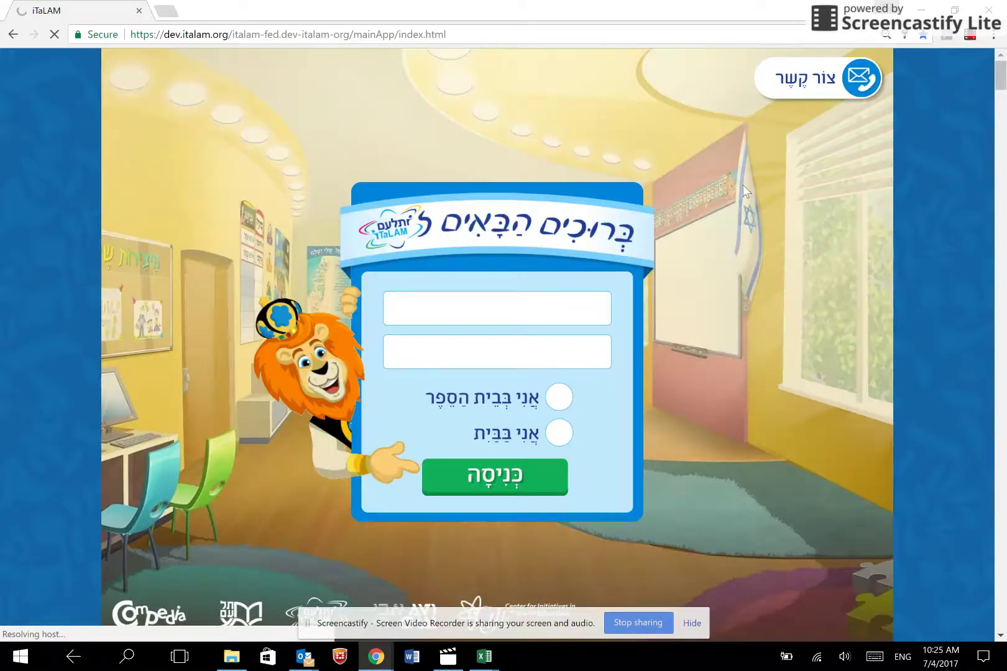
- Bring up the iTaLAM Contact Us page from the login screen
click(879, 77)
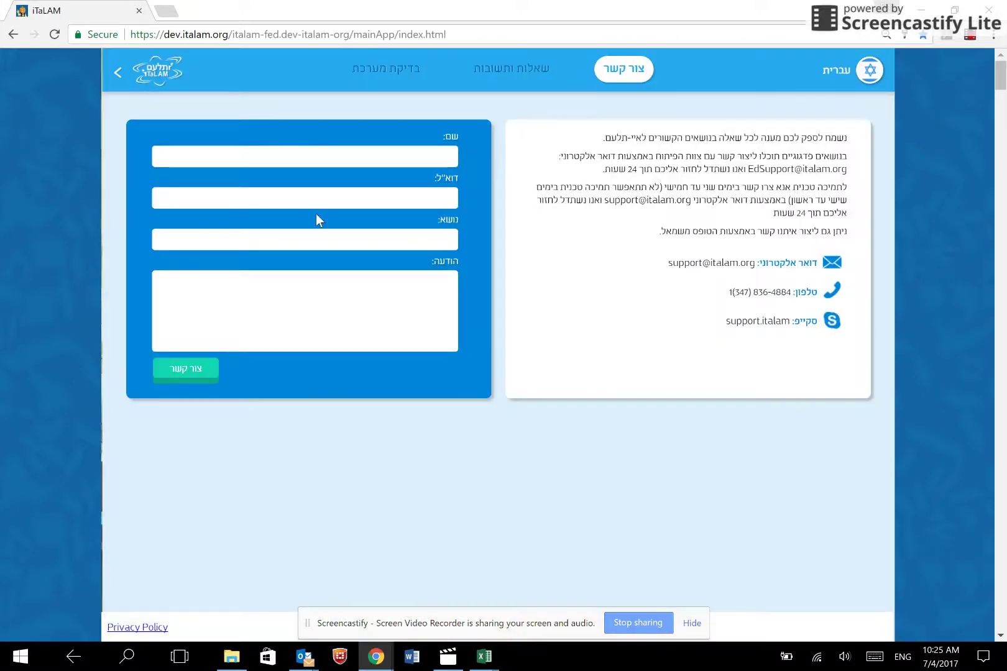